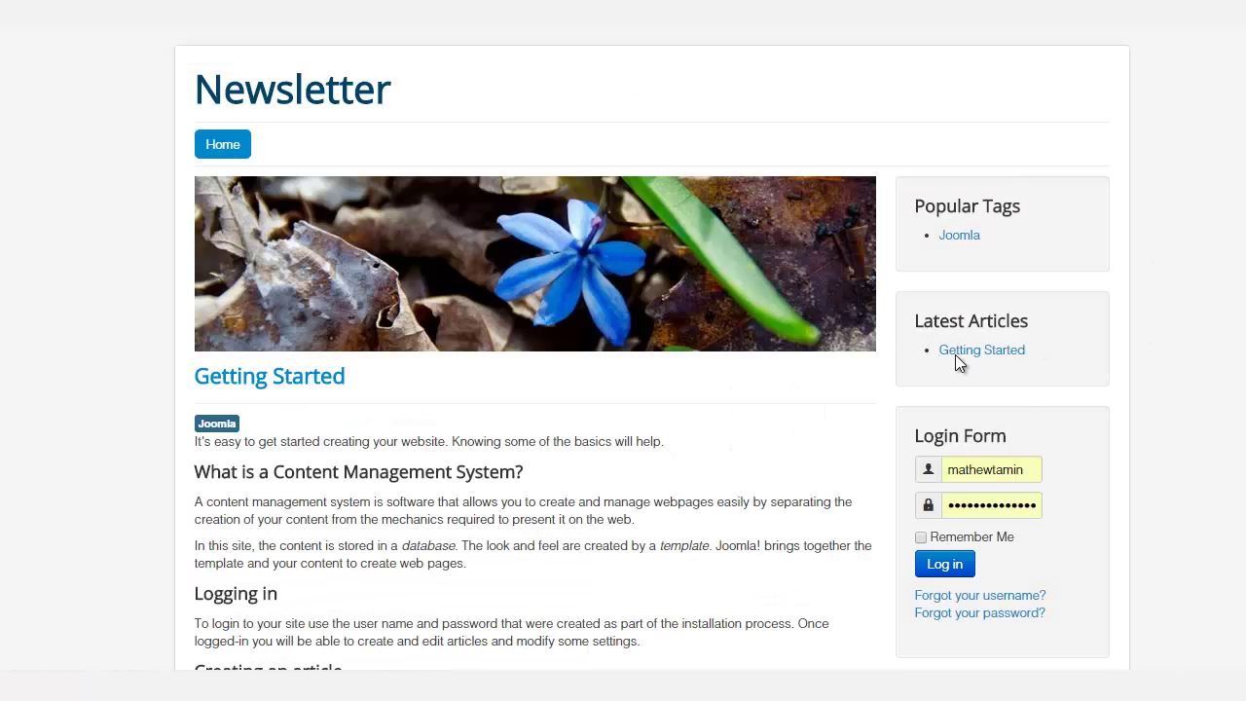
Step: Open the AcyMailing Module for editing from the site's Module Manager
{"action": "scroll", "coordinate": [652, 351], "scroll_direction": "down", "scroll_amount": 3}
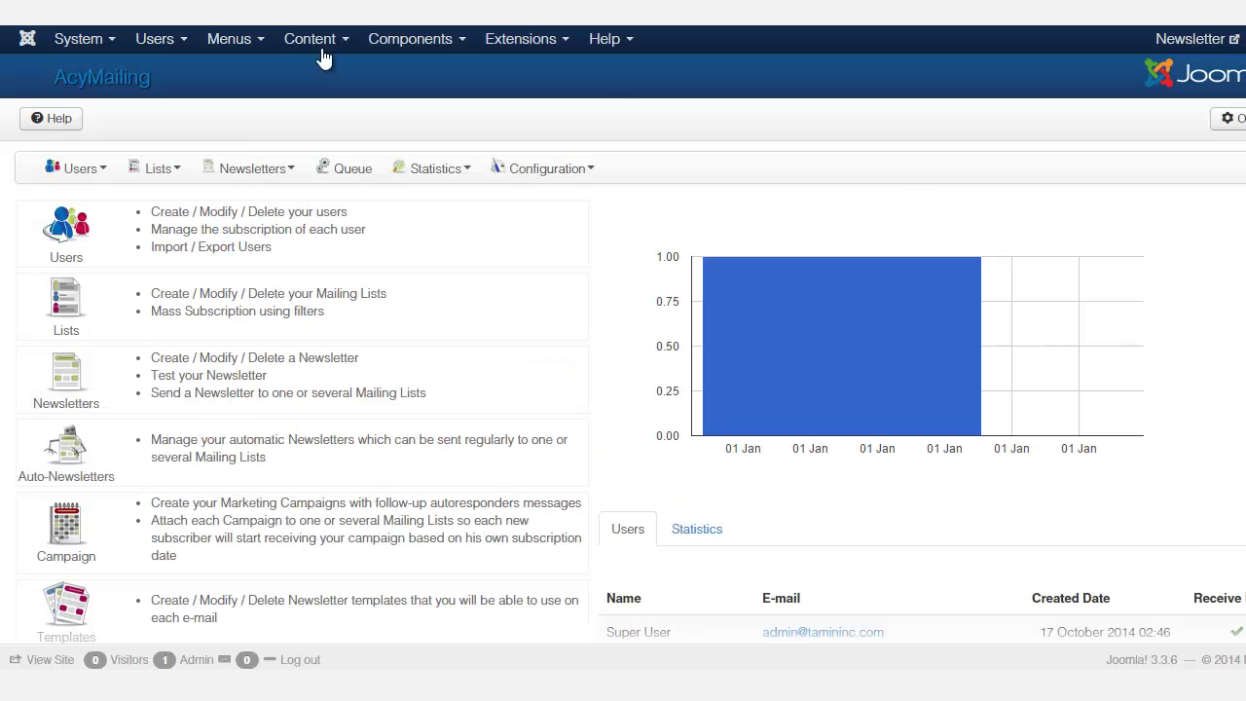
{"action": "left_click", "coordinate": [545, 41]}
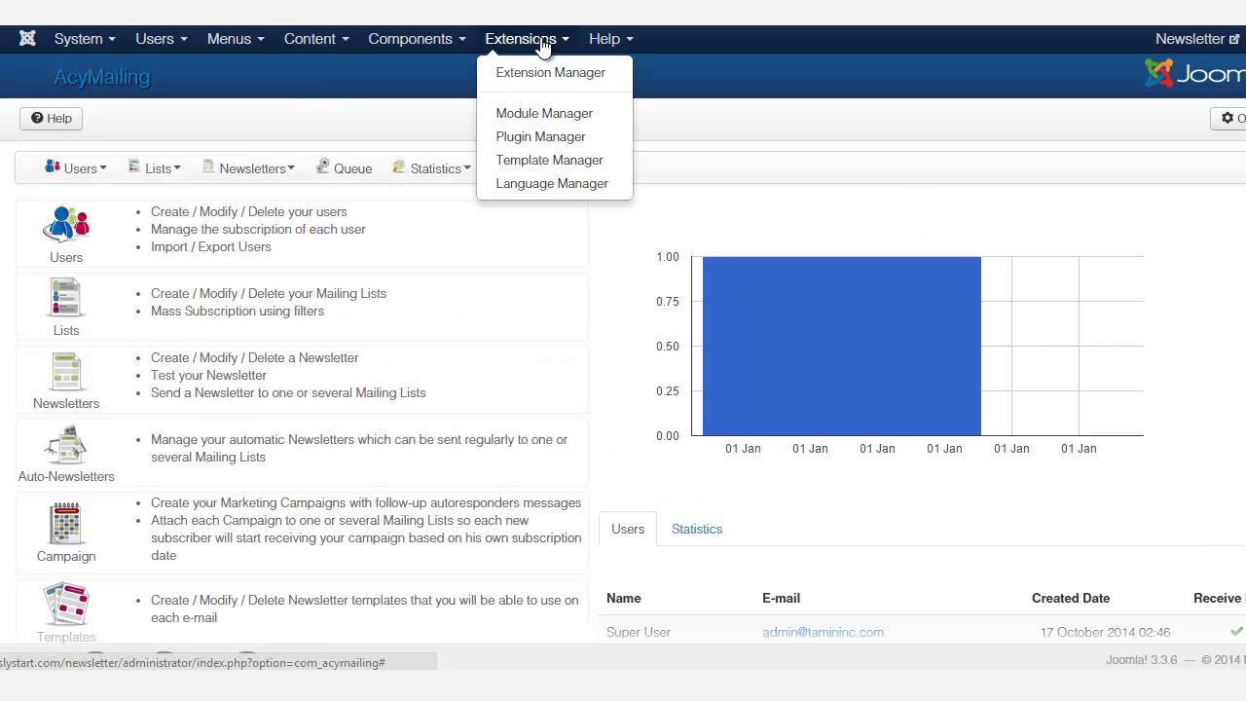
{"action": "left_click", "coordinate": [556, 117]}
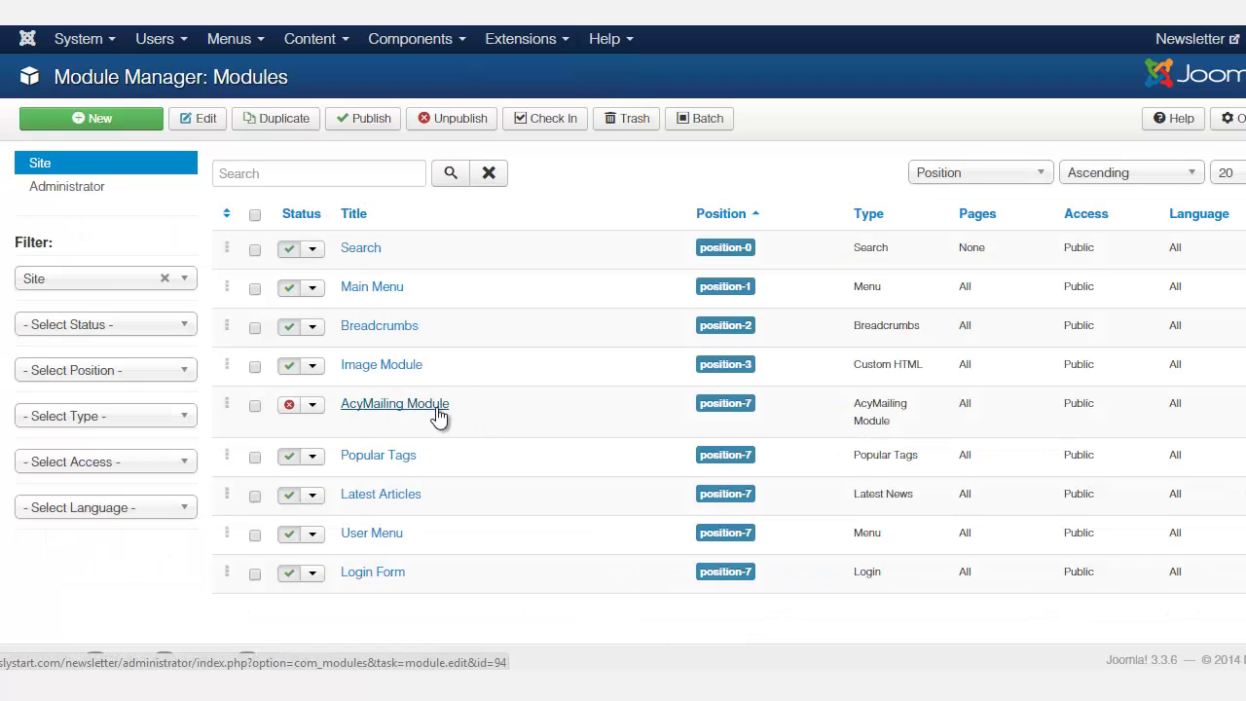
{"action": "left_click", "coordinate": [427, 416]}
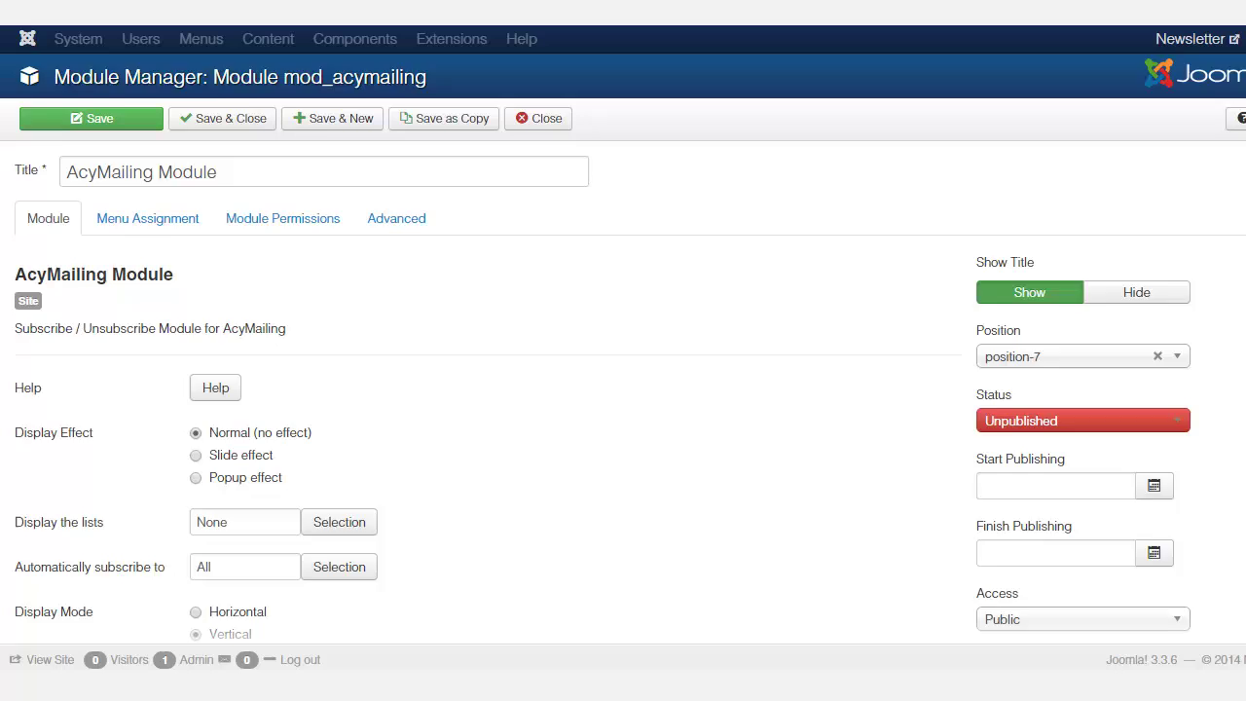
Step: Set the module's position to Right [position-7] of the Protostar template and its status to Published
{"action": "scroll", "coordinate": [779, 286], "scroll_direction": "down", "scroll_amount": 2}
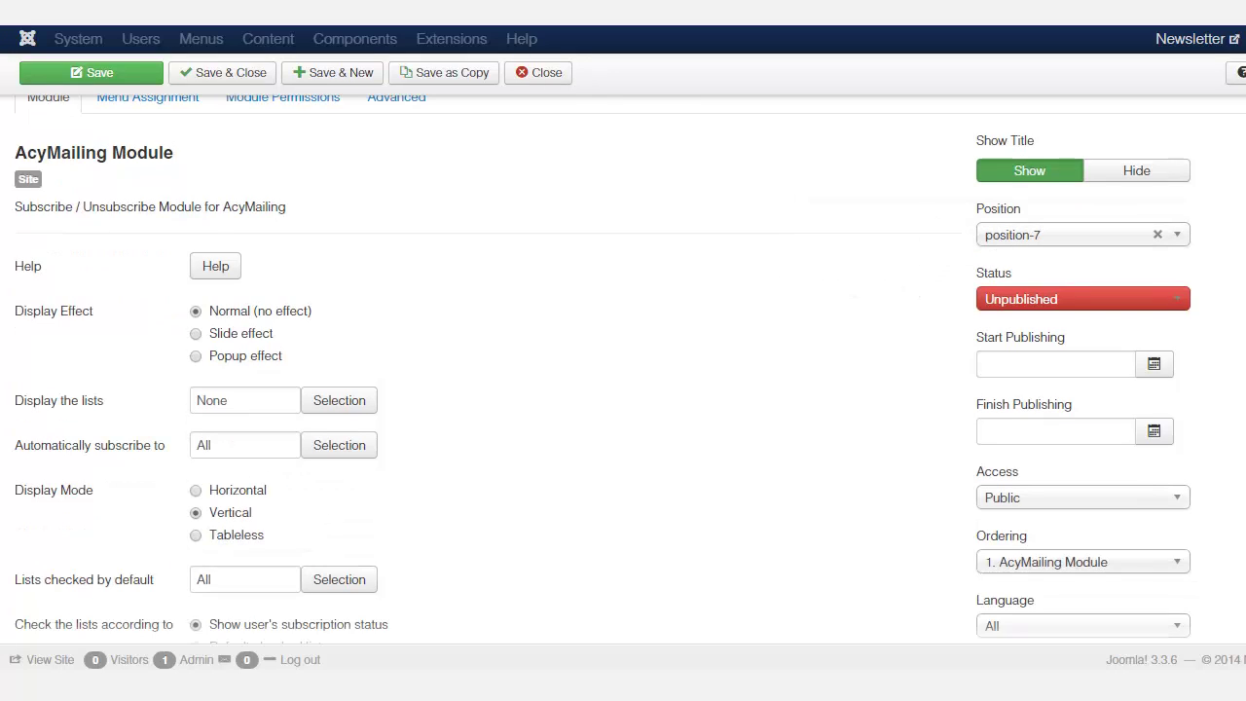
{"action": "left_click", "coordinate": [1044, 241]}
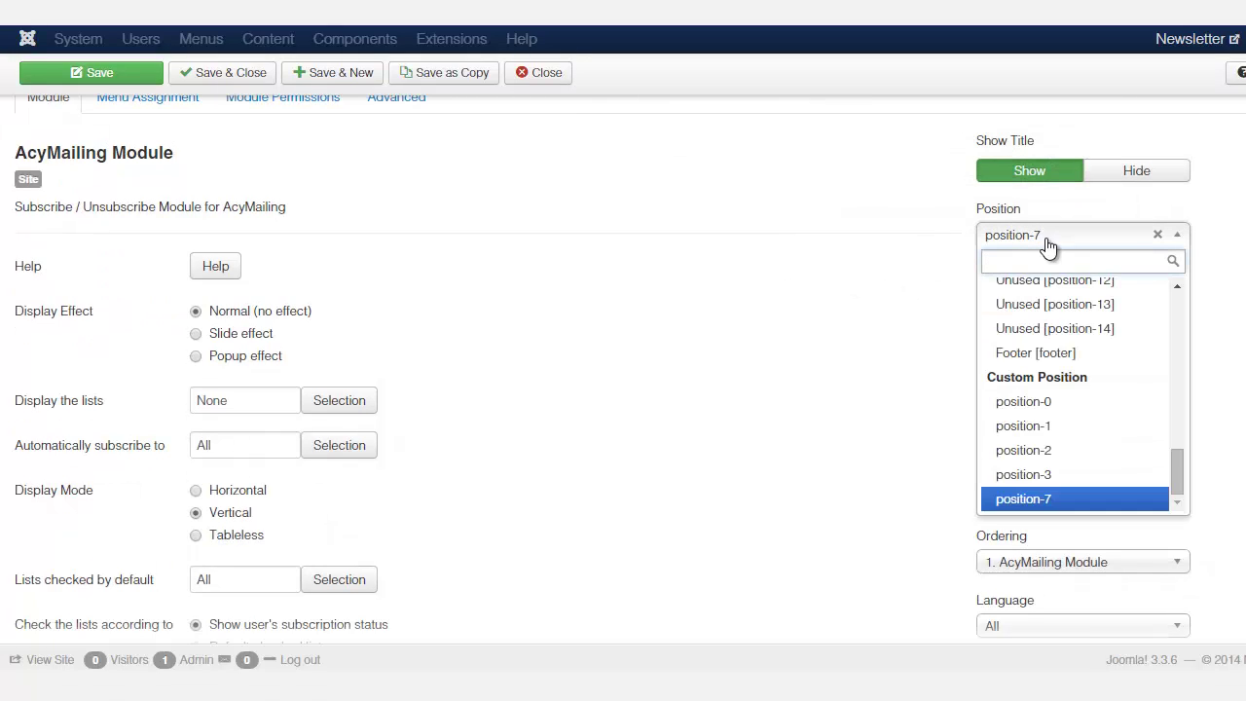
{"action": "scroll", "coordinate": [1023, 353], "scroll_direction": "up", "scroll_amount": 1}
{"action": "type", "text": "r"}
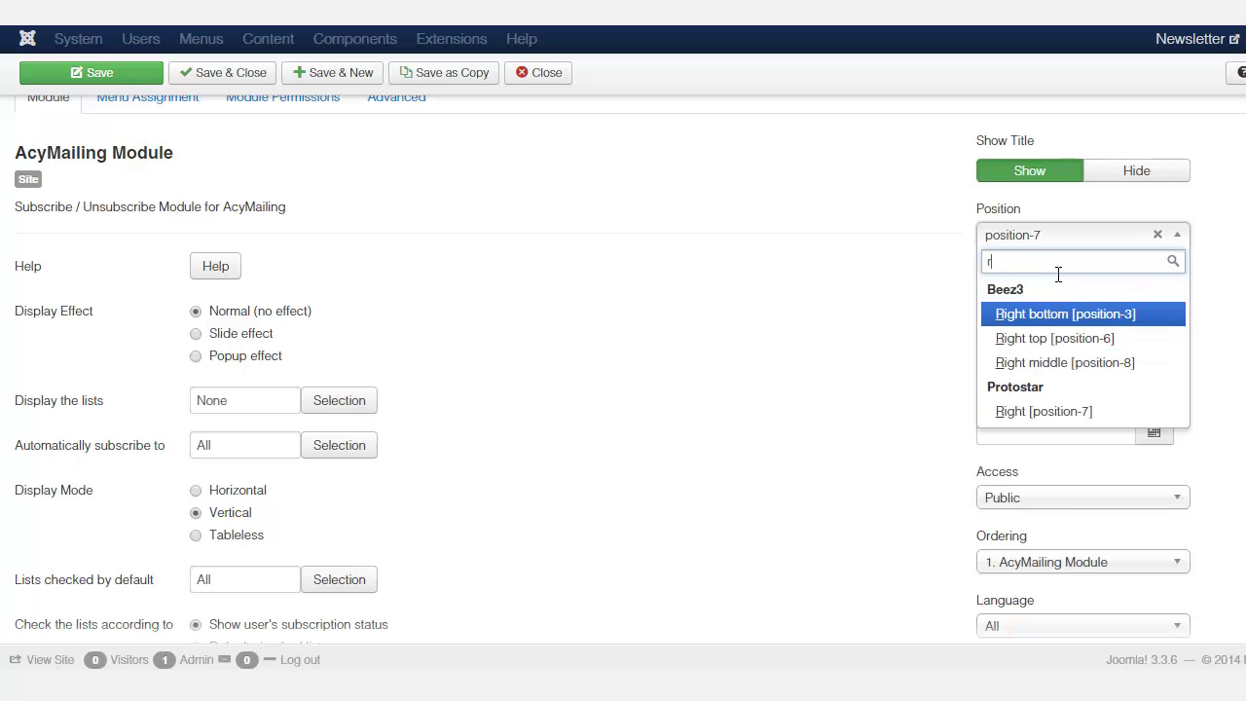
{"action": "left_click", "coordinate": [1032, 409]}
{"action": "left_click", "coordinate": [1071, 299]}
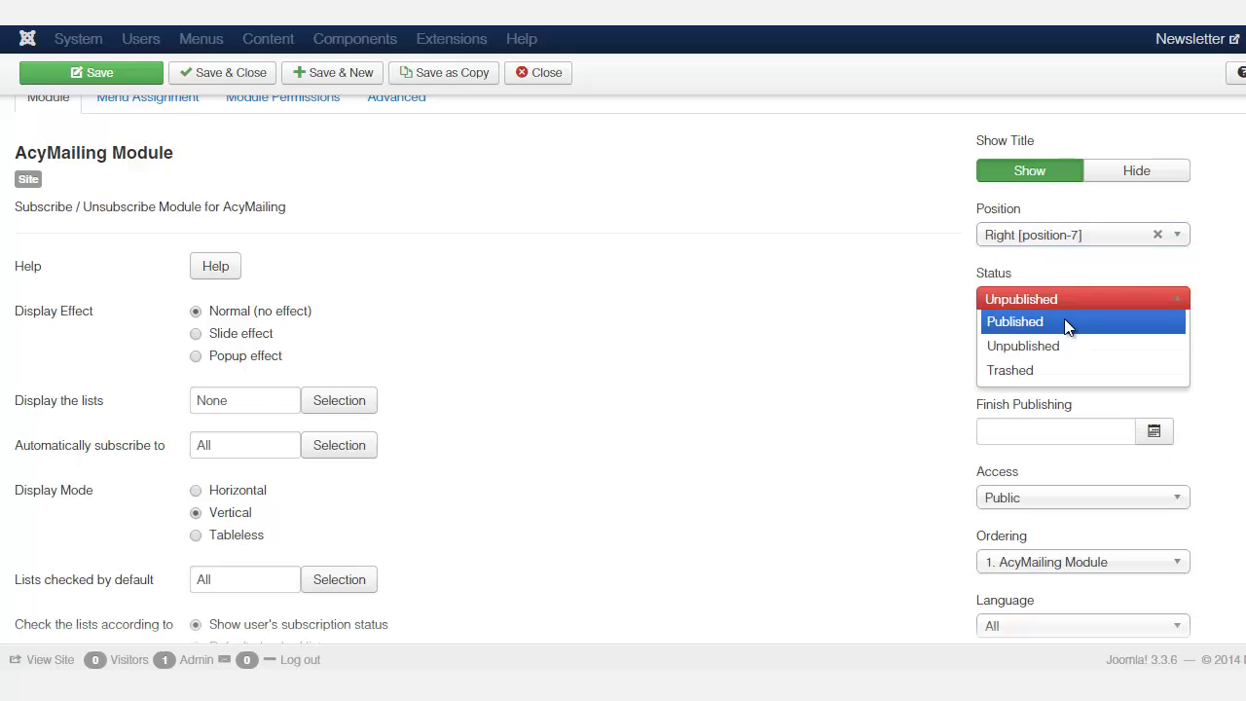
{"action": "left_click", "coordinate": [1067, 323]}
Step: Choose New List and Newsletters as the lists displayed in the module and apply the selection
{"action": "scroll", "coordinate": [453, 336], "scroll_direction": "down", "scroll_amount": 2}
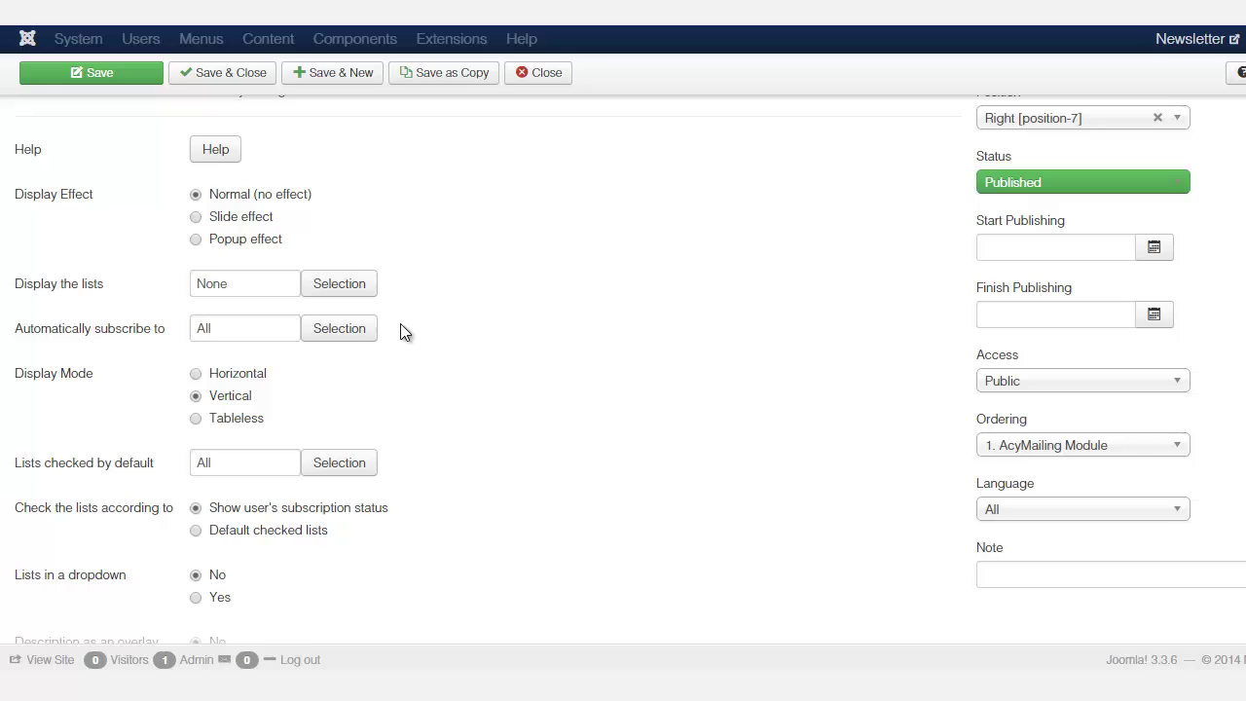
{"action": "mouse_move", "coordinate": [70, 202]}
{"action": "left_click", "coordinate": [331, 286]}
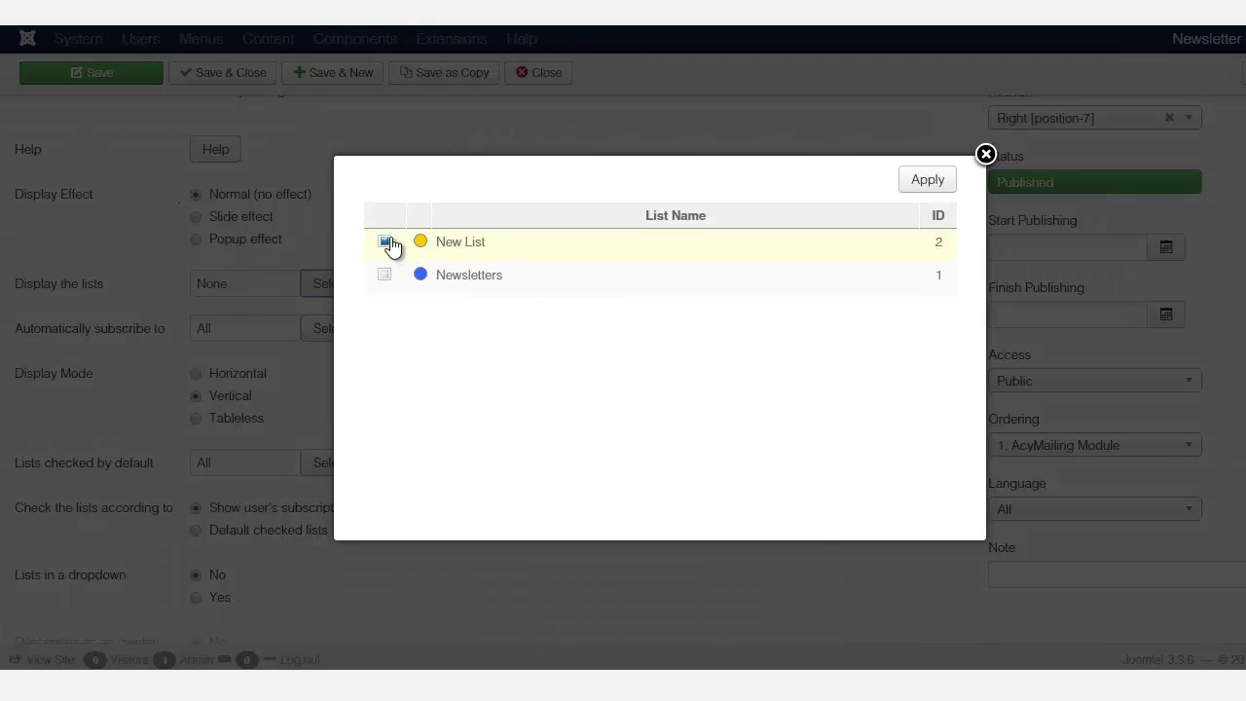
{"action": "left_click", "coordinate": [386, 242]}
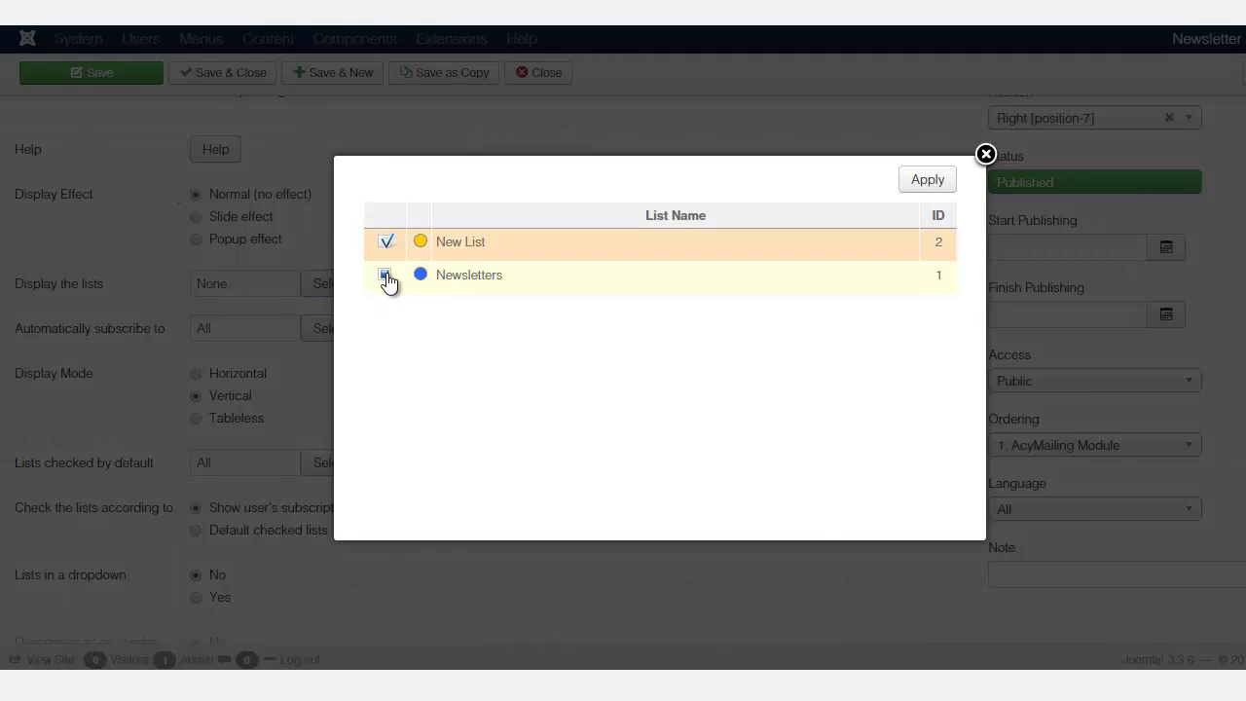
{"action": "left_click", "coordinate": [386, 278]}
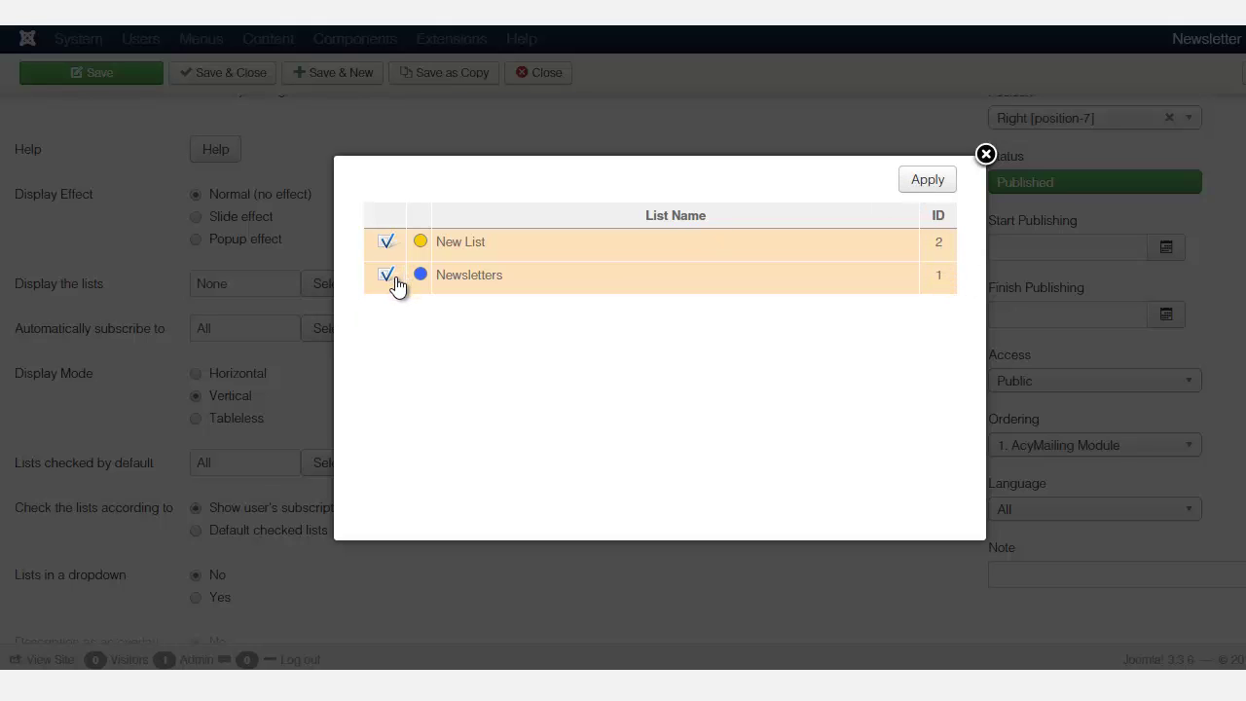
{"action": "left_click", "coordinate": [930, 183]}
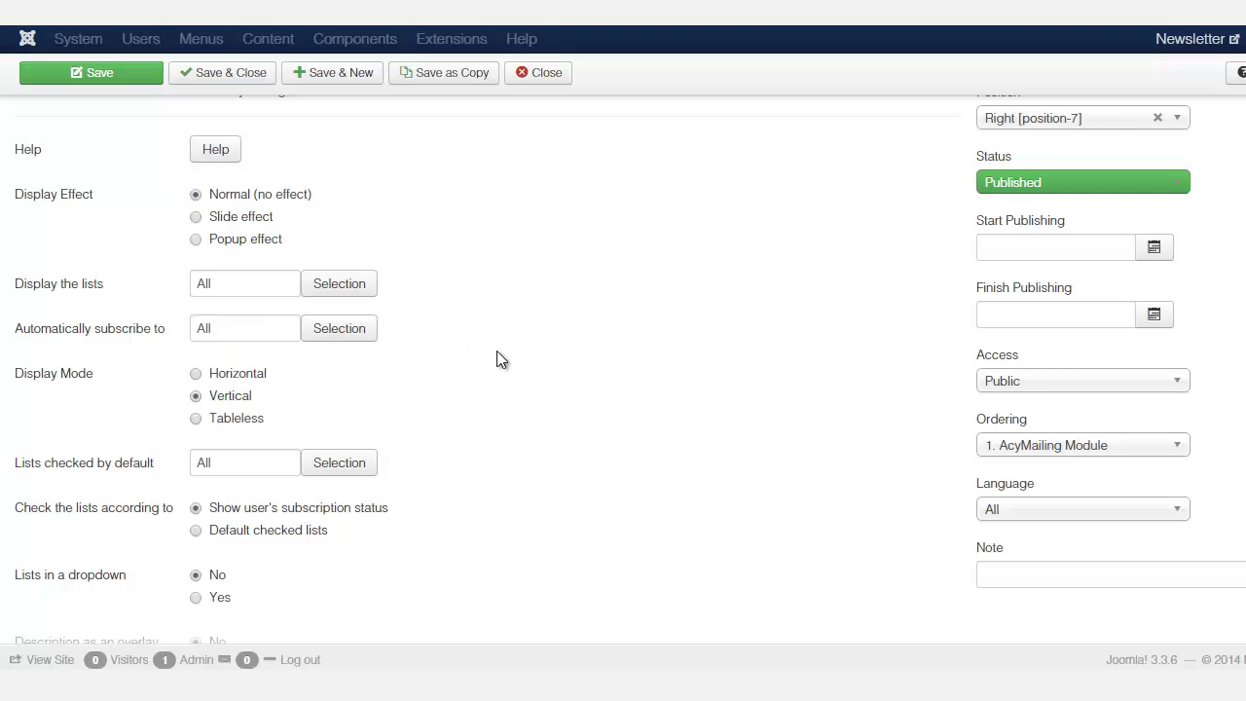
Step: Apply New List and Newsletters as the lists that visitors are automatically subscribed to
{"action": "left_click", "coordinate": [341, 330]}
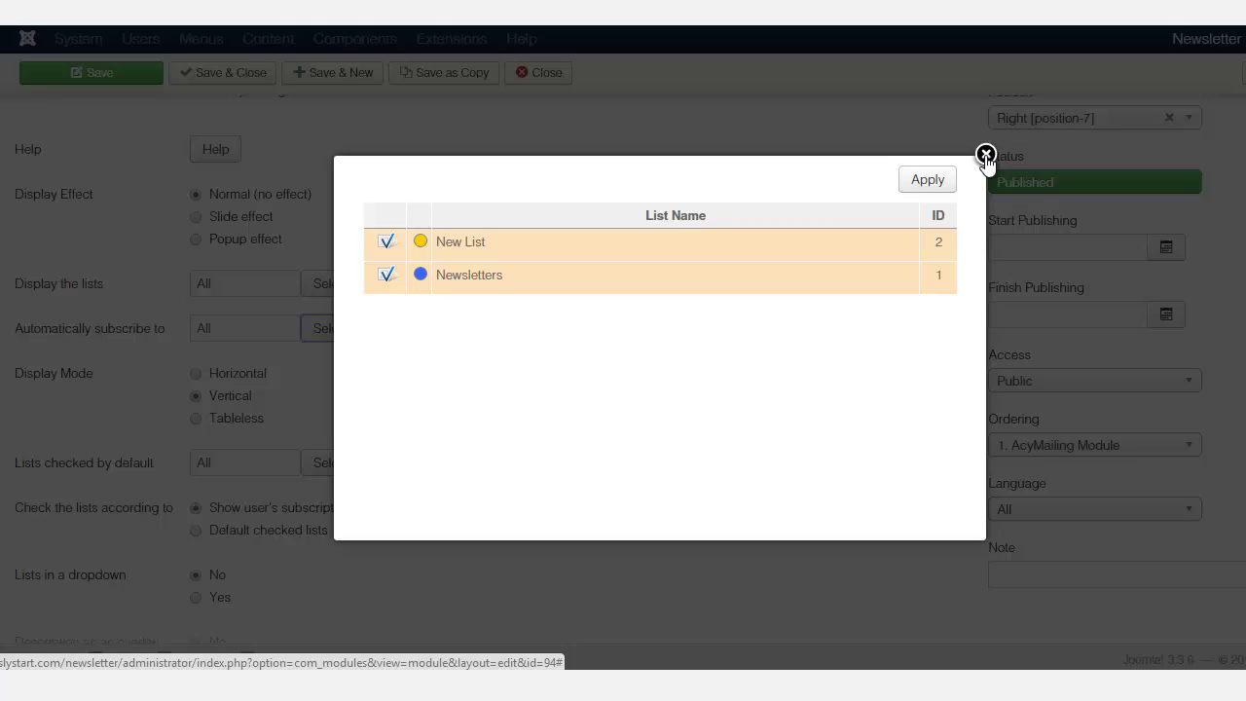
{"action": "left_click", "coordinate": [387, 242]}
{"action": "left_click", "coordinate": [389, 276]}
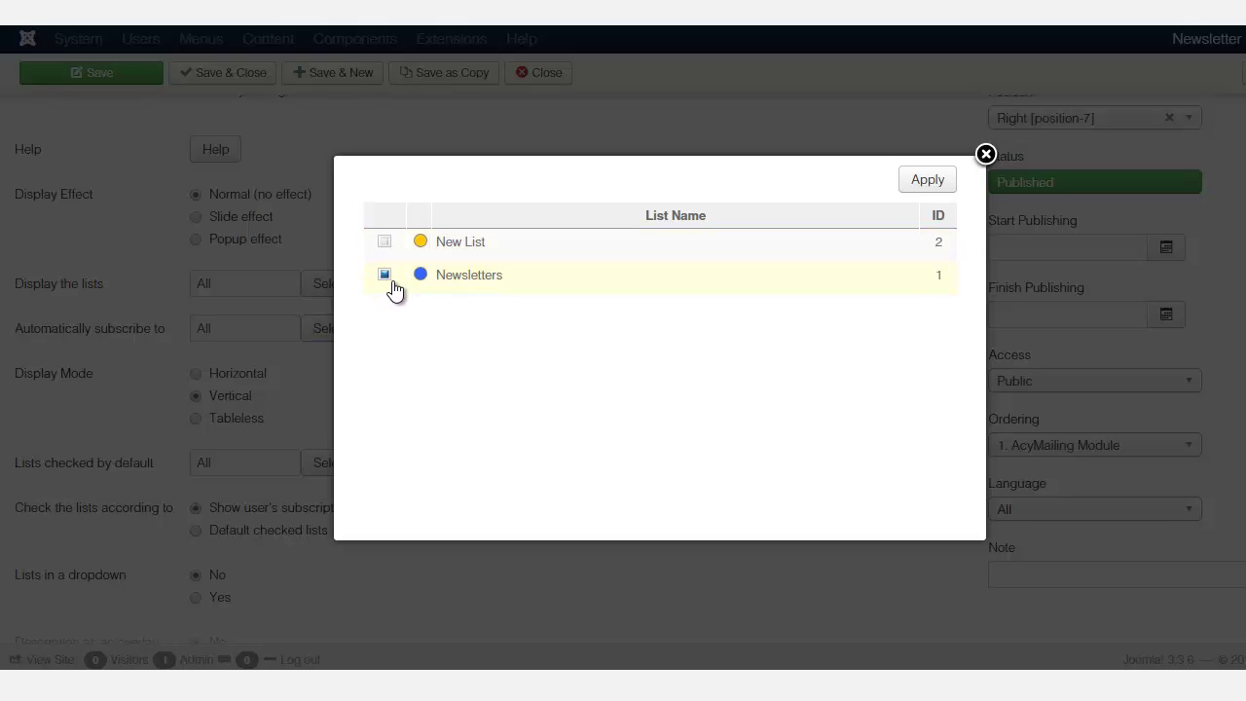
{"action": "left_click", "coordinate": [385, 276]}
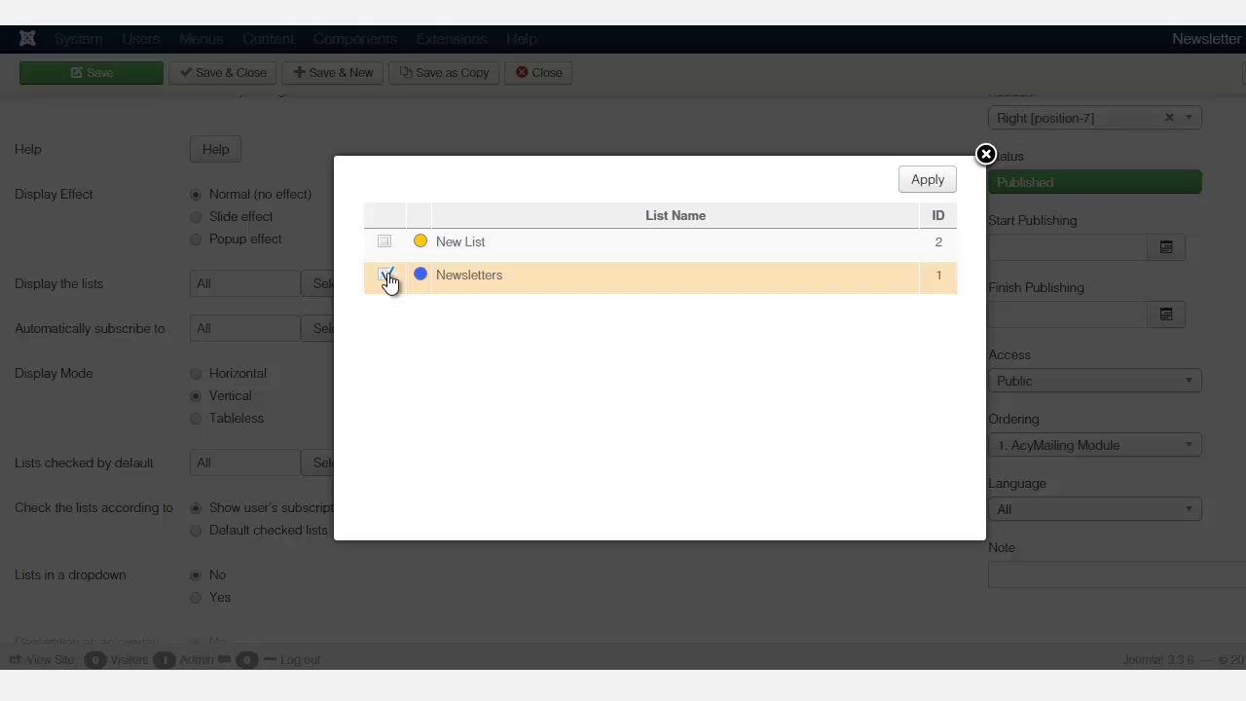
{"action": "left_click", "coordinate": [386, 243]}
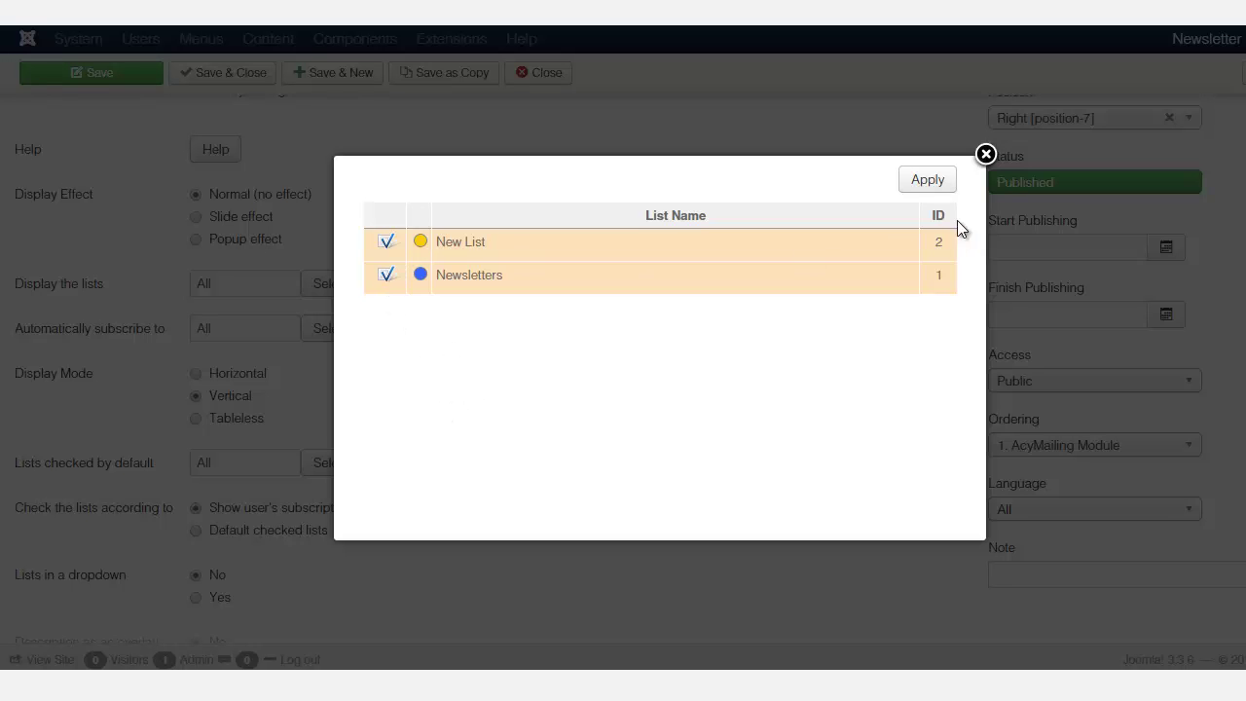
{"action": "left_click", "coordinate": [922, 181]}
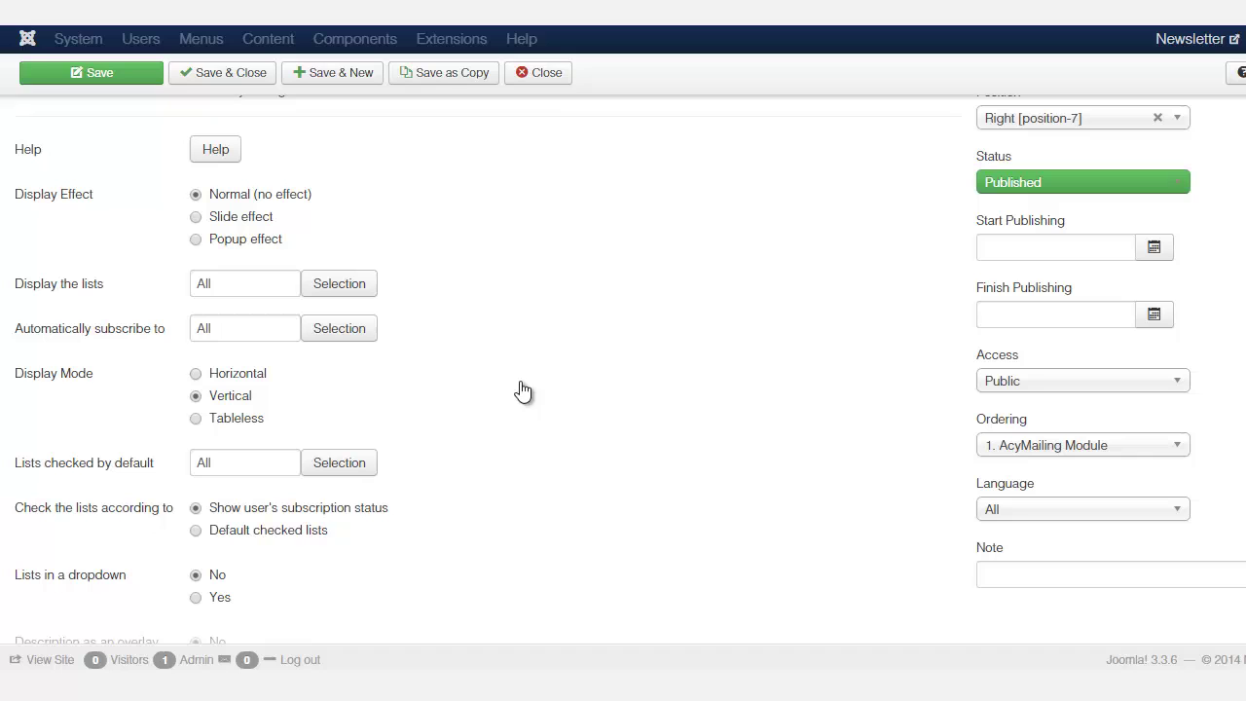
Step: Review which mailing lists are checked by default and close the selection without applying changes
{"action": "scroll", "coordinate": [398, 292], "scroll_direction": "down", "scroll_amount": 1}
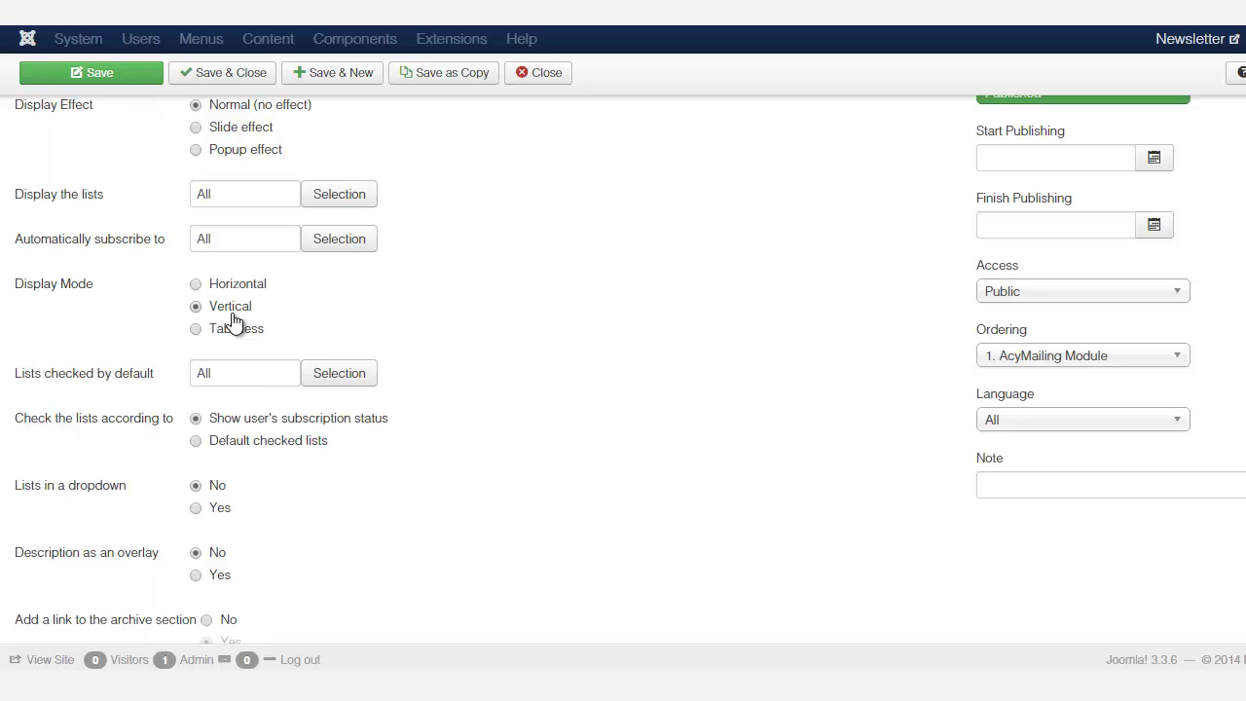
{"action": "scroll", "coordinate": [292, 307], "scroll_direction": "down", "scroll_amount": 1}
{"action": "left_click", "coordinate": [336, 276]}
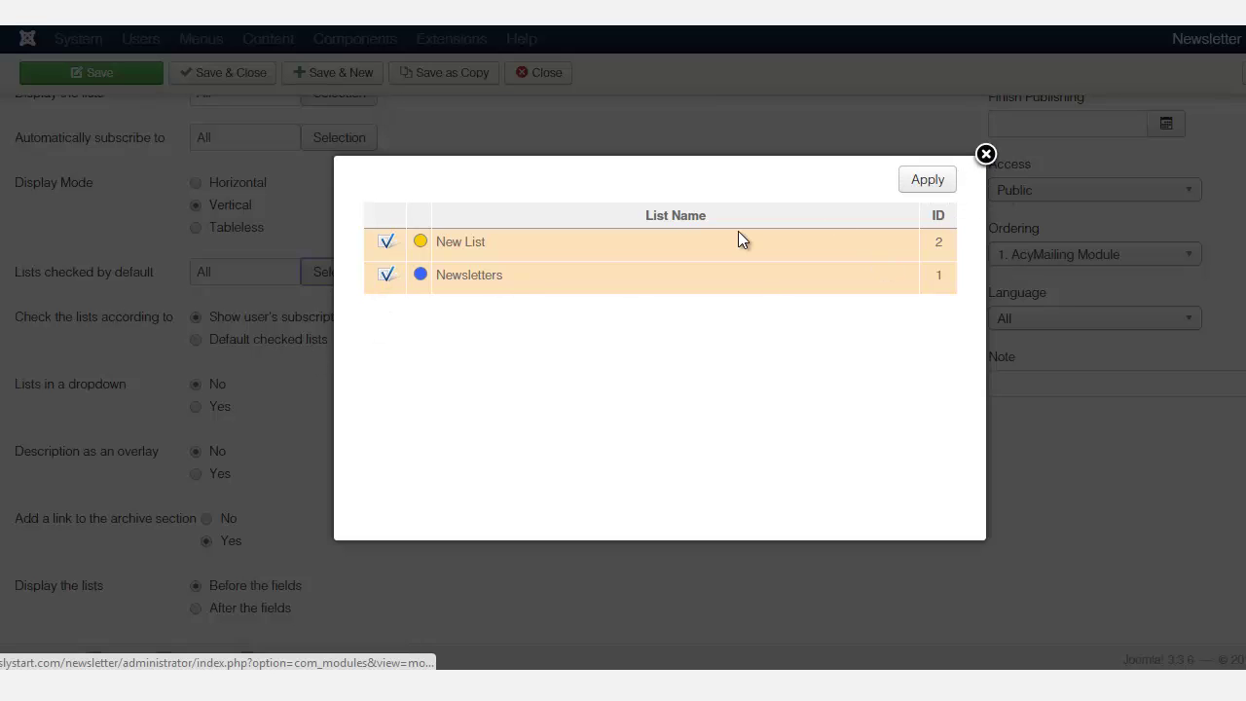
{"action": "left_click", "coordinate": [986, 154]}
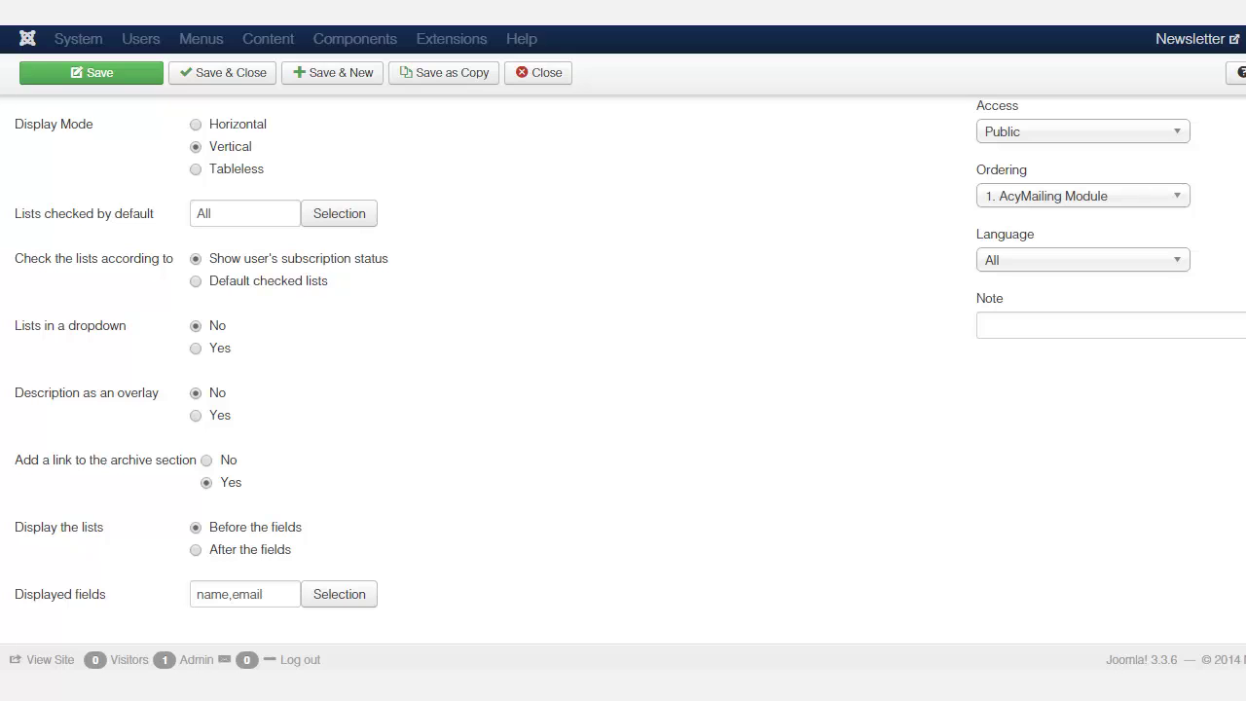
Step: Examine the fields available for display in the subscription form and close the selection without applying changes
{"action": "scroll", "coordinate": [630, 351], "scroll_direction": "down", "scroll_amount": 1}
{"action": "scroll", "coordinate": [634, 361], "scroll_direction": "down", "scroll_amount": 4}
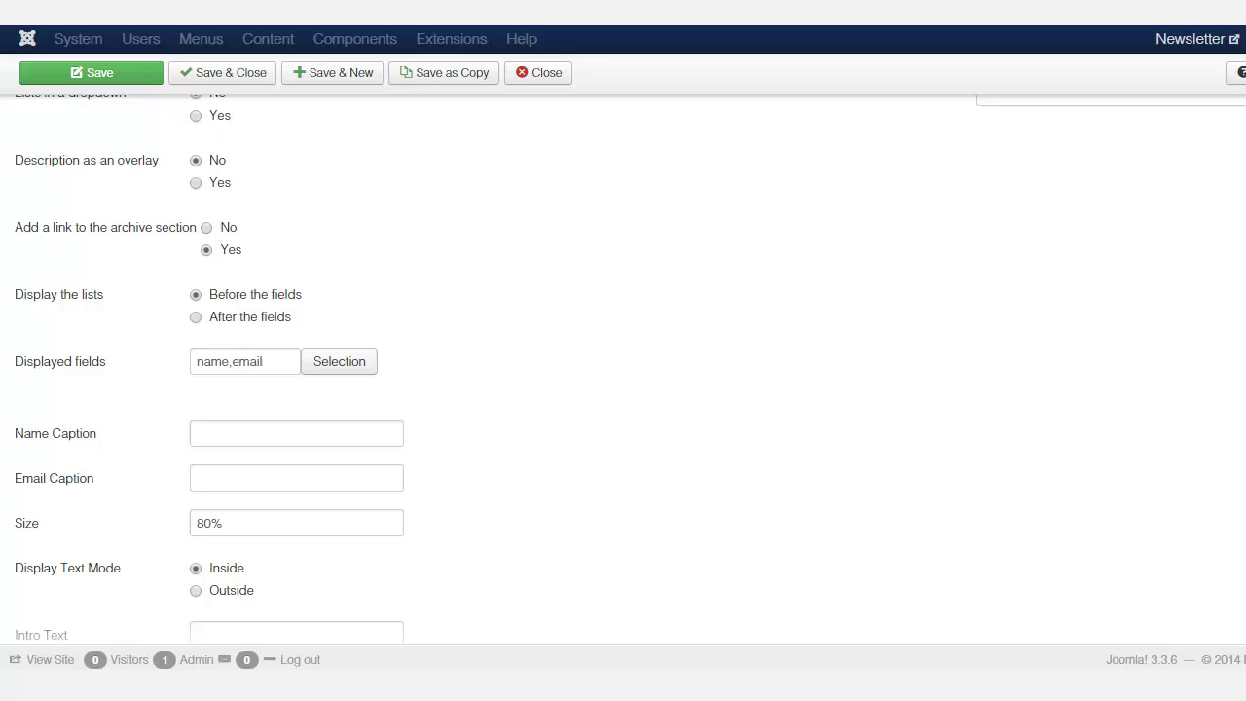
{"action": "scroll", "coordinate": [136, 354], "scroll_direction": "down", "scroll_amount": 2}
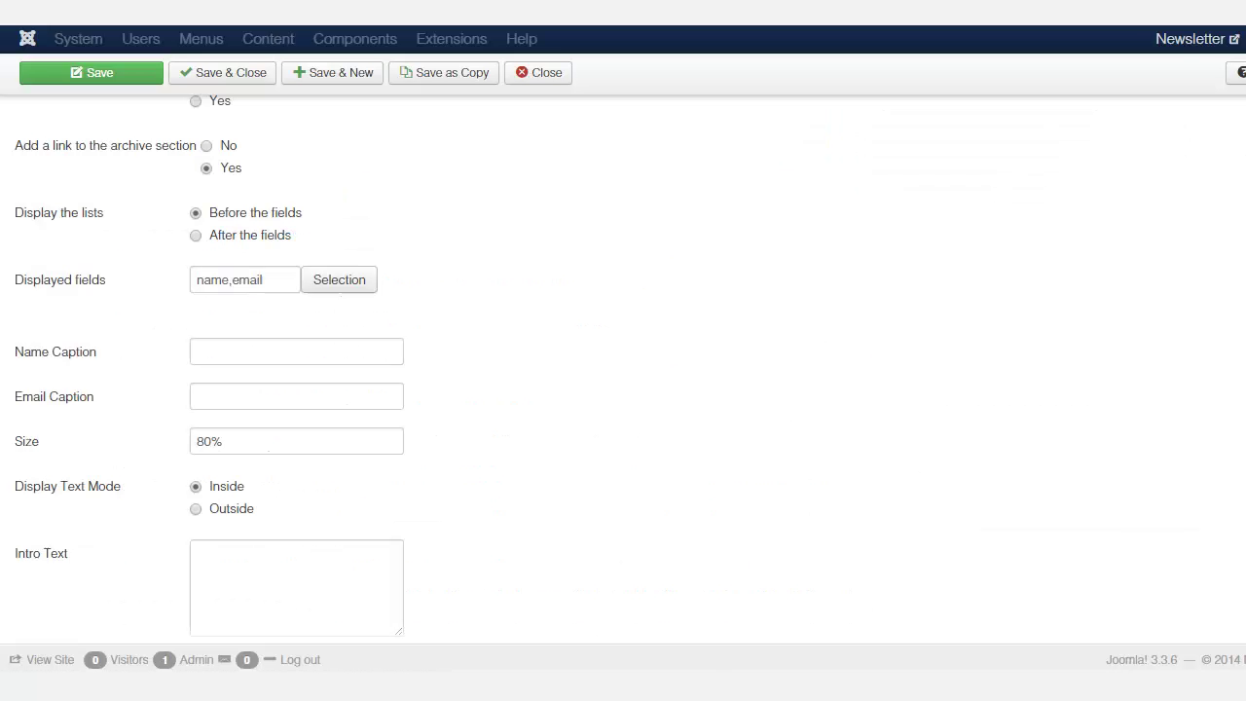
{"action": "left_click", "coordinate": [345, 280]}
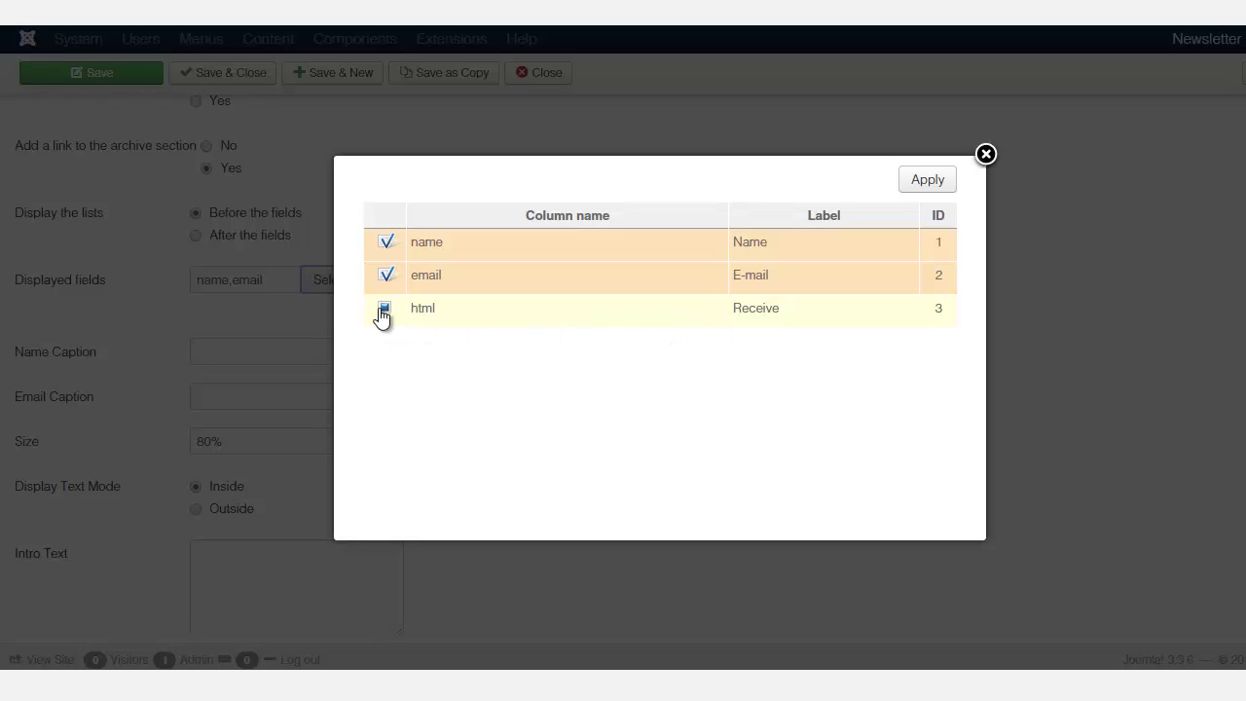
{"action": "left_click", "coordinate": [985, 155]}
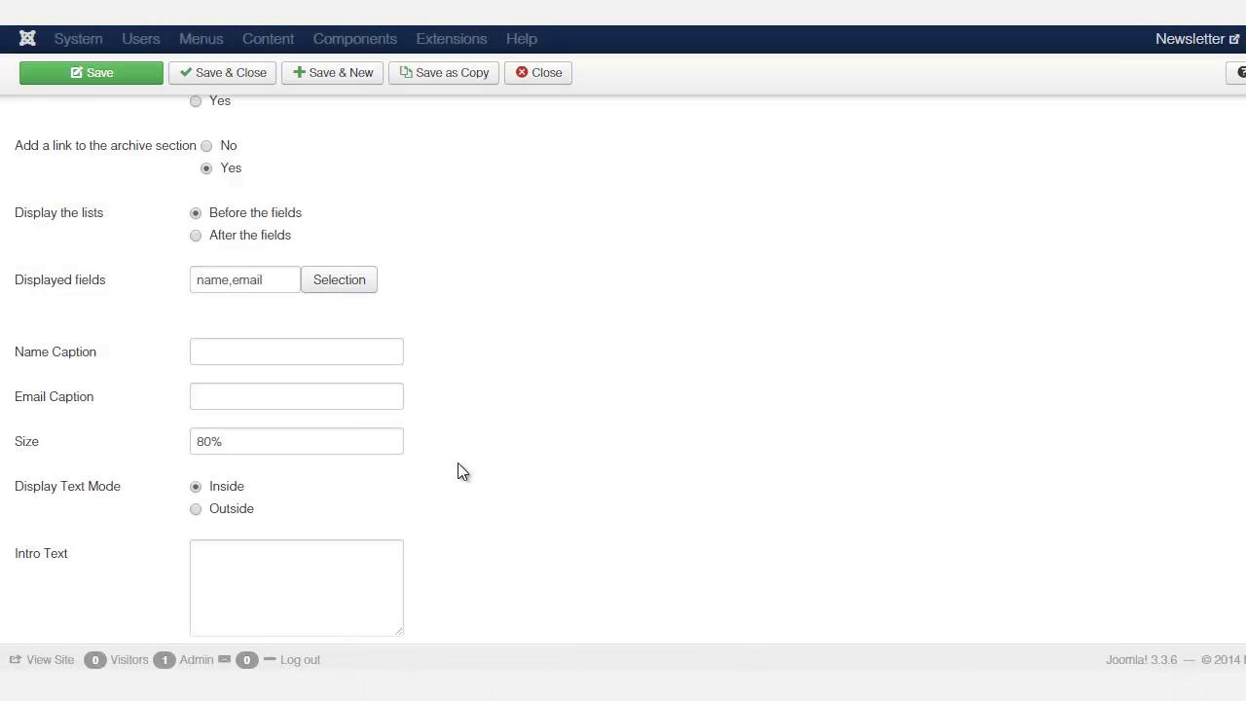
Step: Set the name caption to "Name:" and the email caption to "Email:"
{"action": "left_click", "coordinate": [269, 349]}
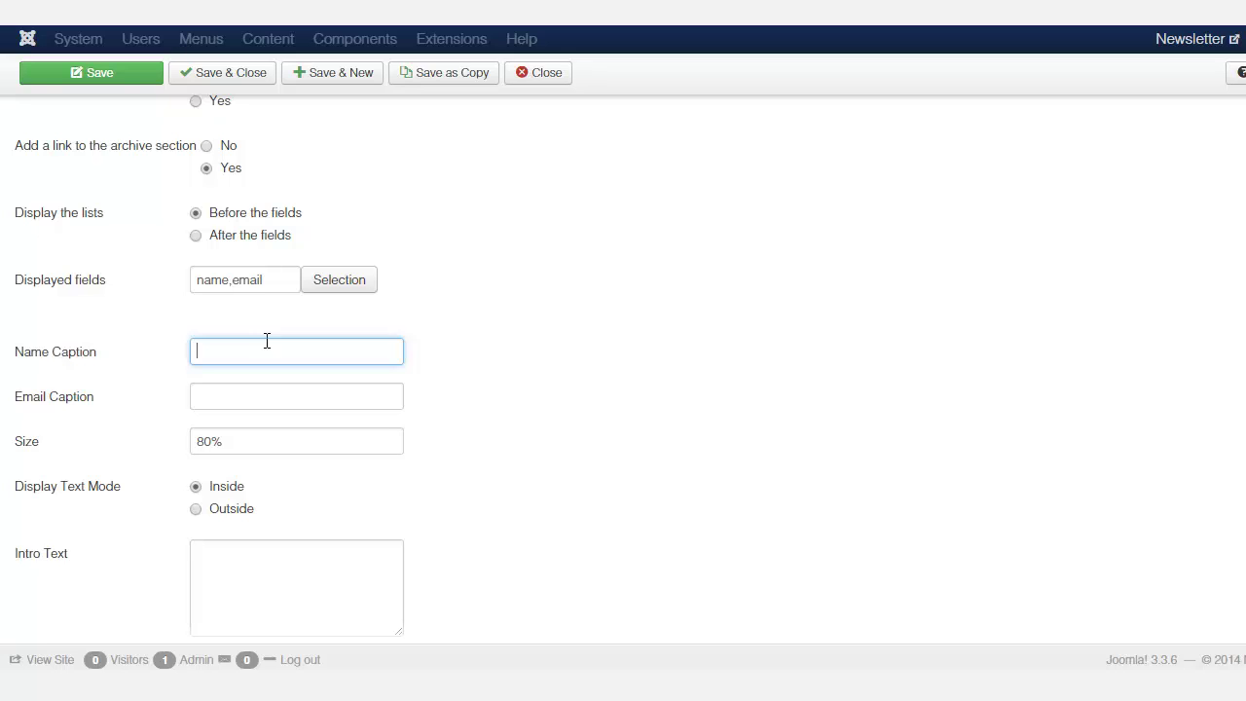
{"action": "type", "text": "Name:"}
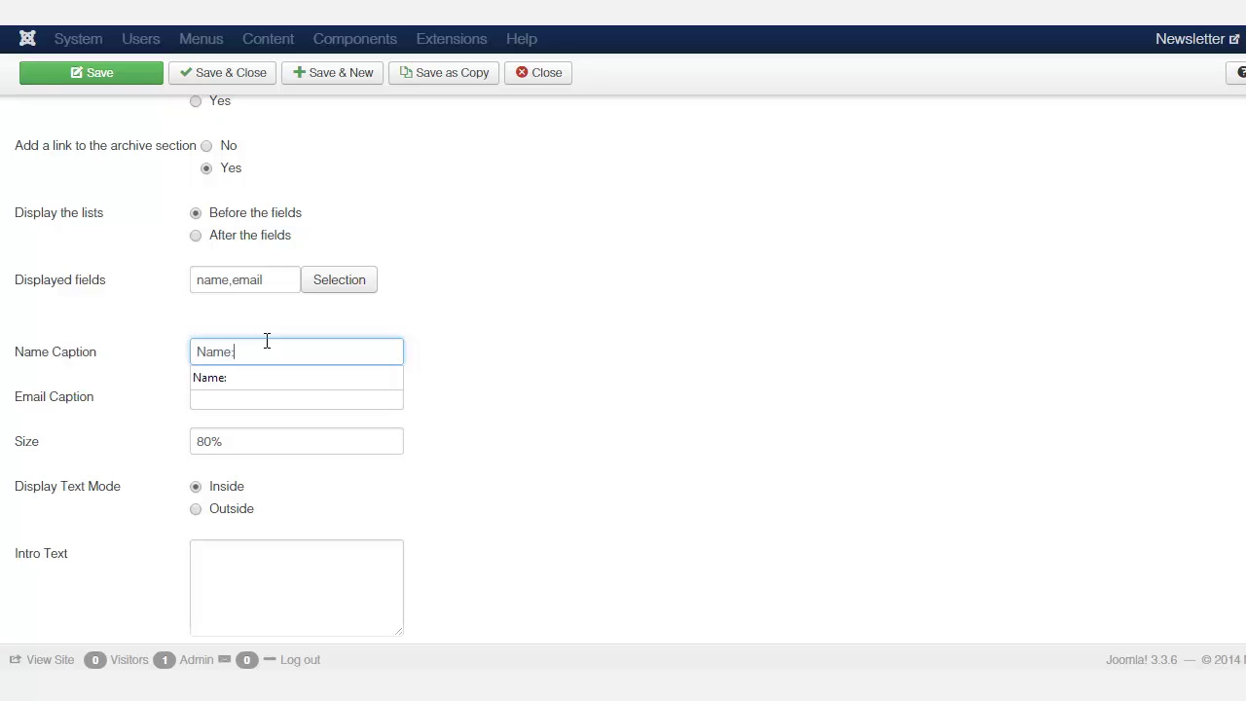
{"action": "key", "text": "Tab"}
{"action": "type", "text": "Email"}
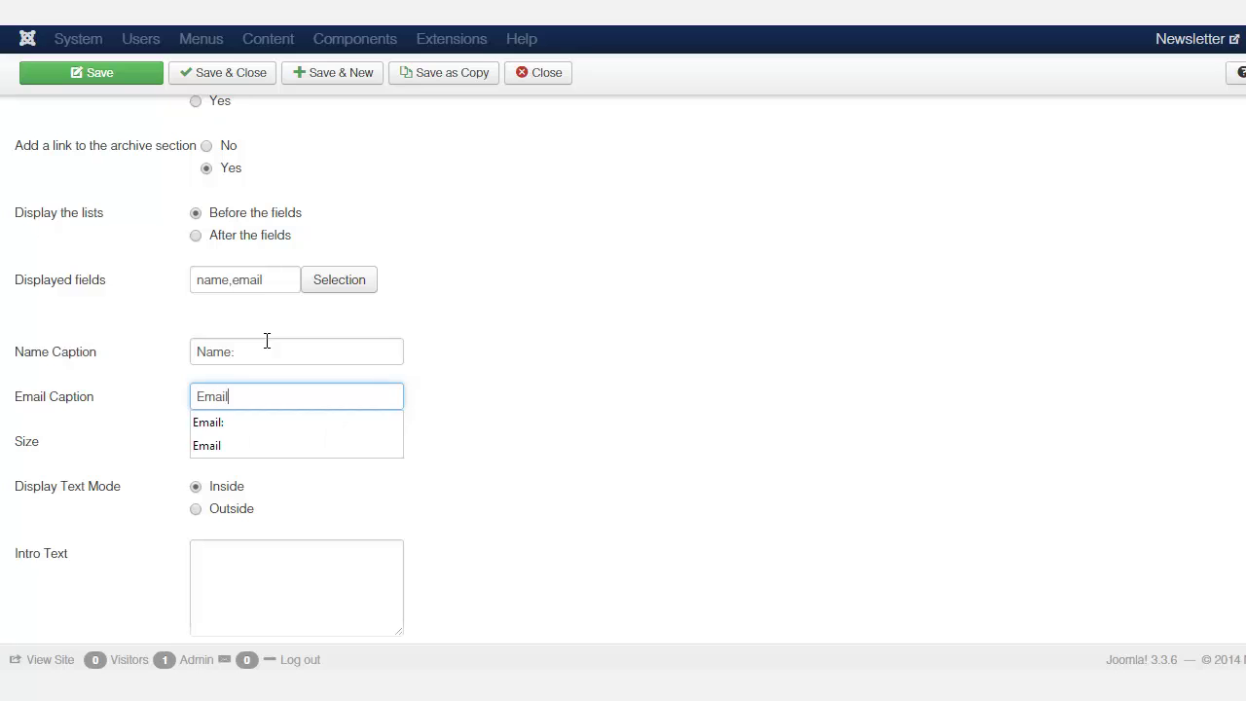
{"action": "left_click", "coordinate": [292, 421]}
{"action": "left_click", "coordinate": [298, 448]}
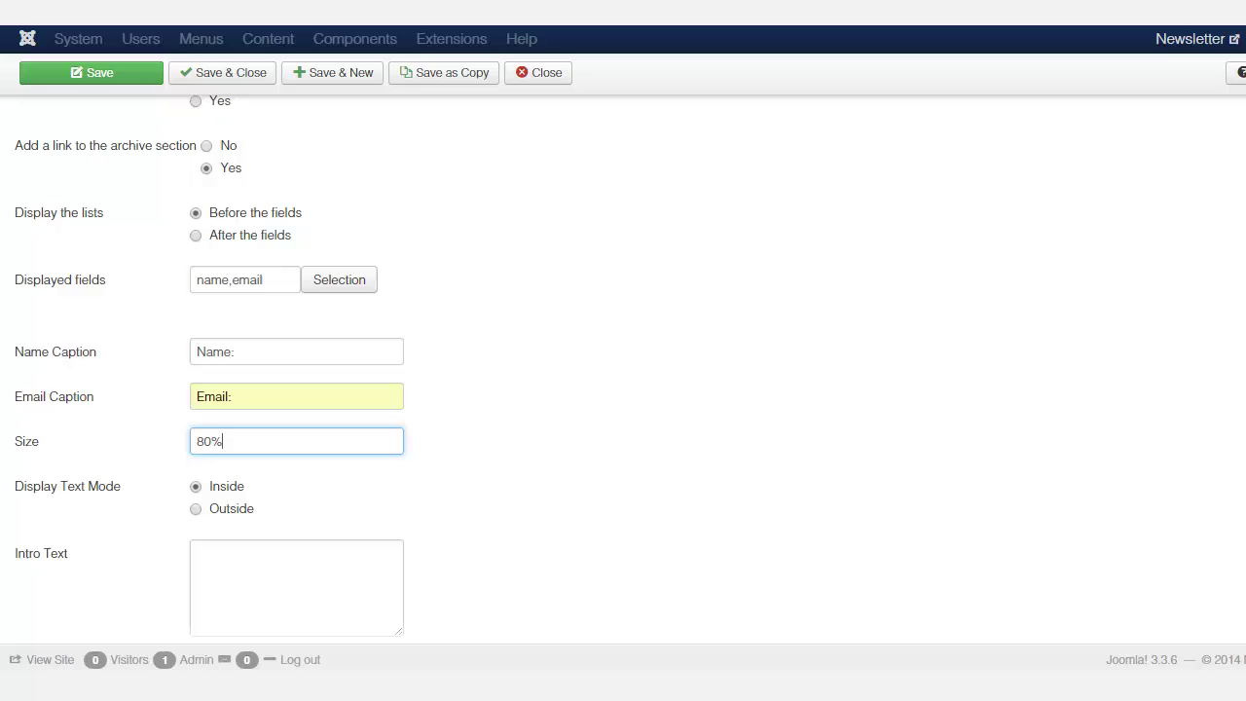
Step: Enter "Add your intro text" as the intro text and copy the same wording into the post text
{"action": "scroll", "coordinate": [575, 461], "scroll_direction": "down", "scroll_amount": 2}
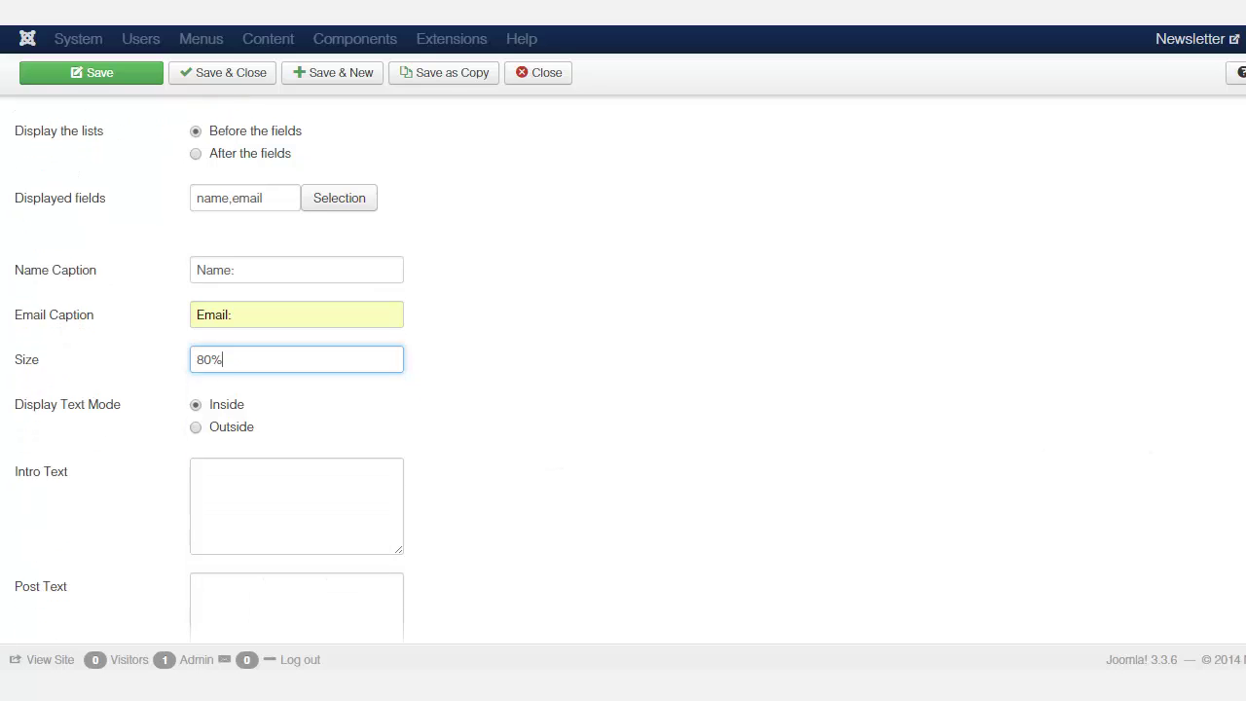
{"action": "scroll", "coordinate": [337, 407], "scroll_direction": "down", "scroll_amount": 2}
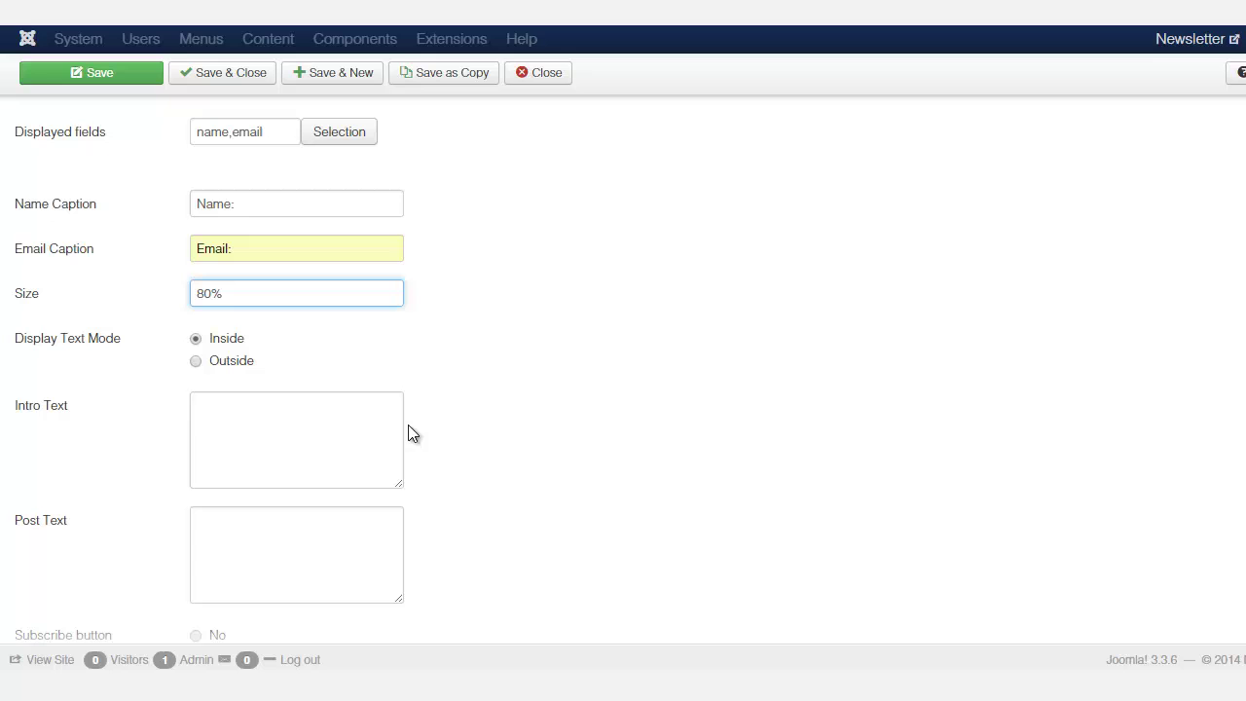
{"action": "scroll", "coordinate": [1217, 412], "scroll_direction": "down", "scroll_amount": 5}
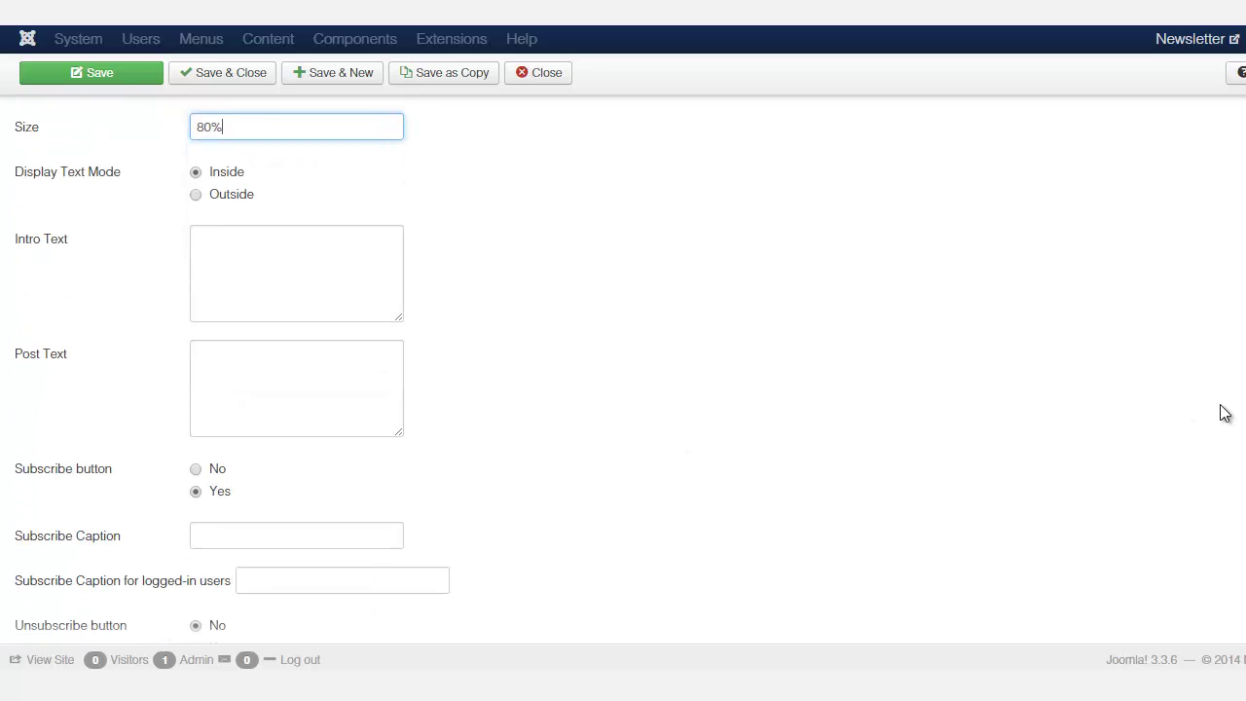
{"action": "mouse_move", "coordinate": [39, 255]}
{"action": "left_click", "coordinate": [360, 270]}
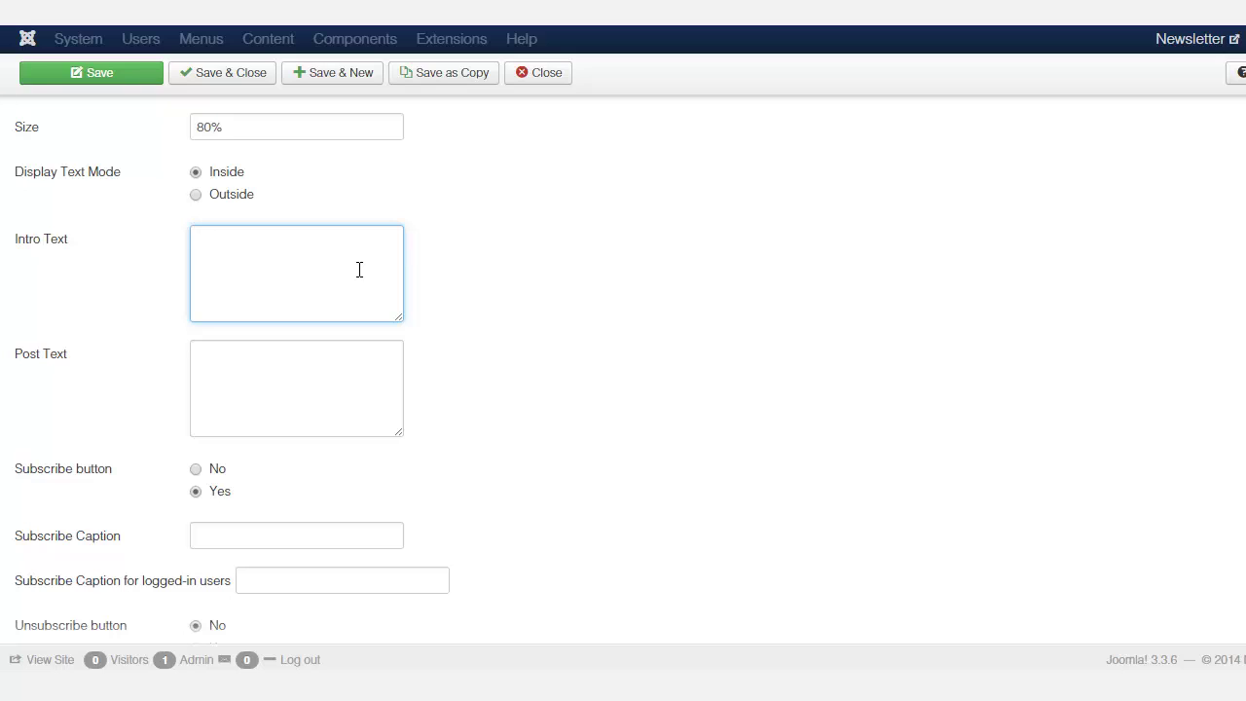
{"action": "type", "text": "Add your intro text"}
{"action": "key", "text": "ctrl+a"}
{"action": "key", "text": "ctrl+c"}
{"action": "left_click", "coordinate": [311, 401]}
{"action": "key", "text": "ctrl+v"}
Step: Set the subscribe caption to "Subscribe Now" and leave the caption for logged-in users blank
{"action": "scroll", "coordinate": [476, 407], "scroll_direction": "down", "scroll_amount": 2}
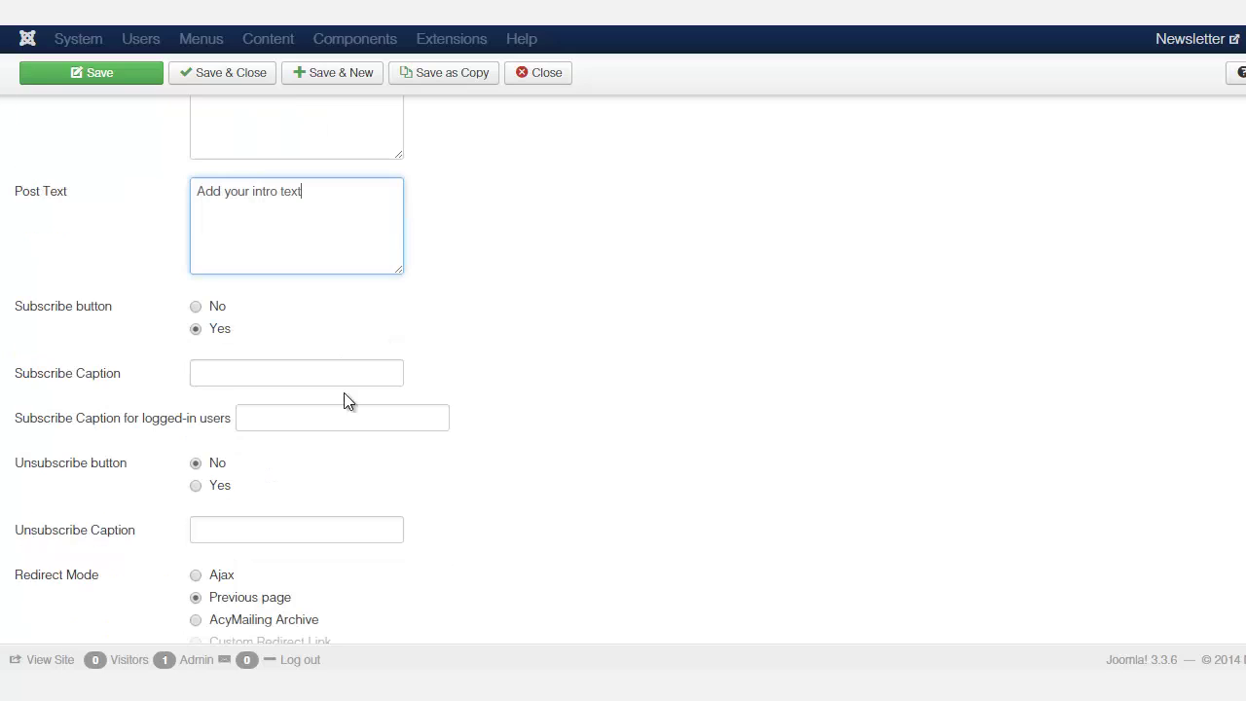
{"action": "left_click", "coordinate": [251, 380]}
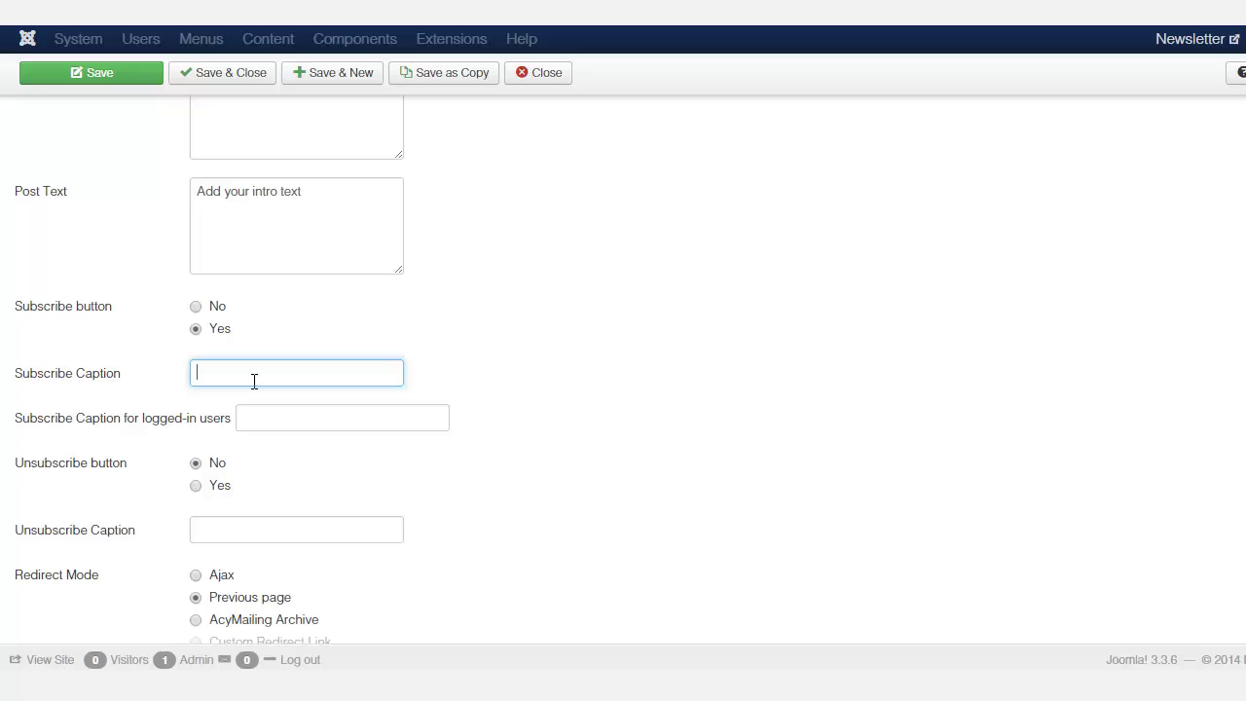
{"action": "type", "text": "Subscribe Now"}
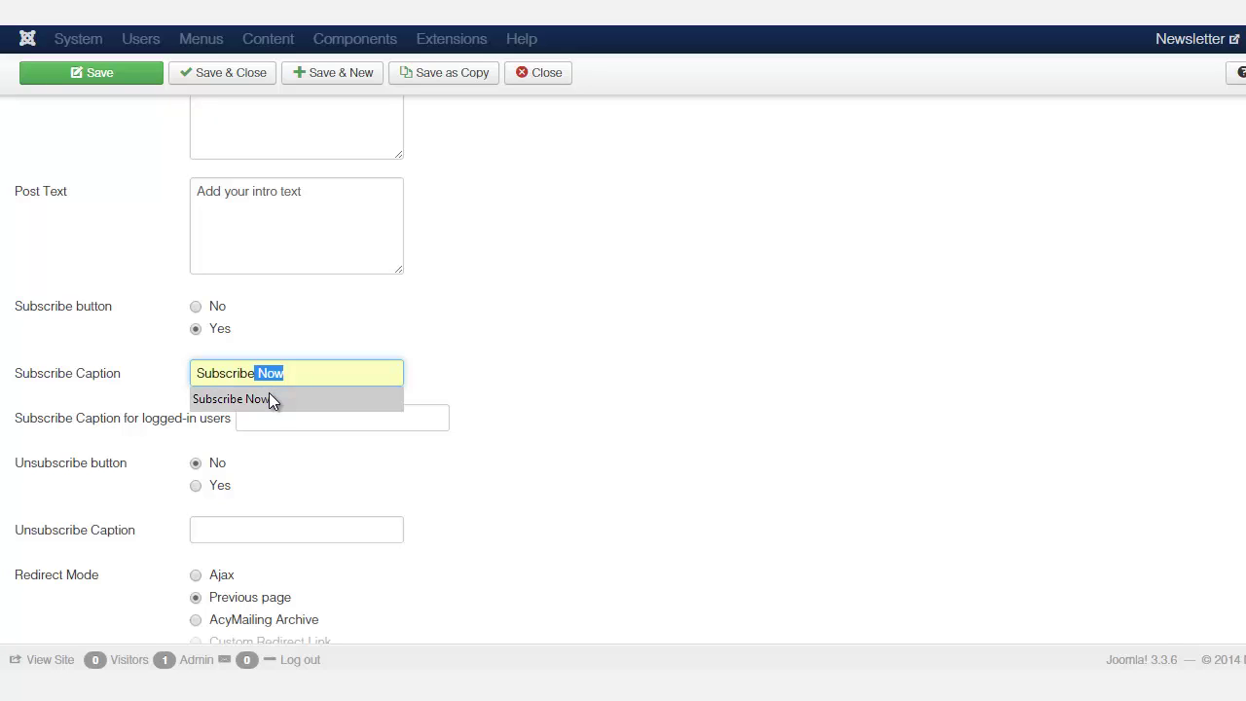
{"action": "left_click", "coordinate": [269, 398]}
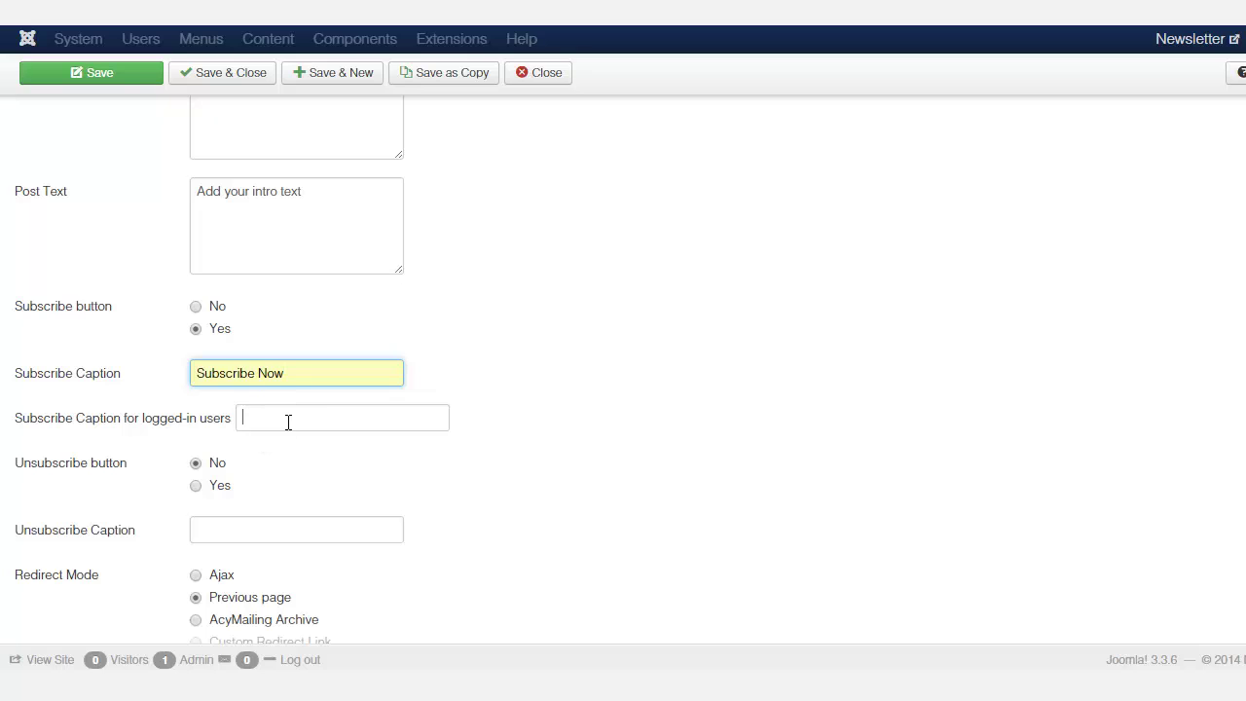
{"action": "left_click", "coordinate": [287, 425]}
Step: Enable the unsubscribe button and set its caption to "Unsubscribe Now"
{"action": "scroll", "coordinate": [653, 415], "scroll_direction": "down", "scroll_amount": 1}
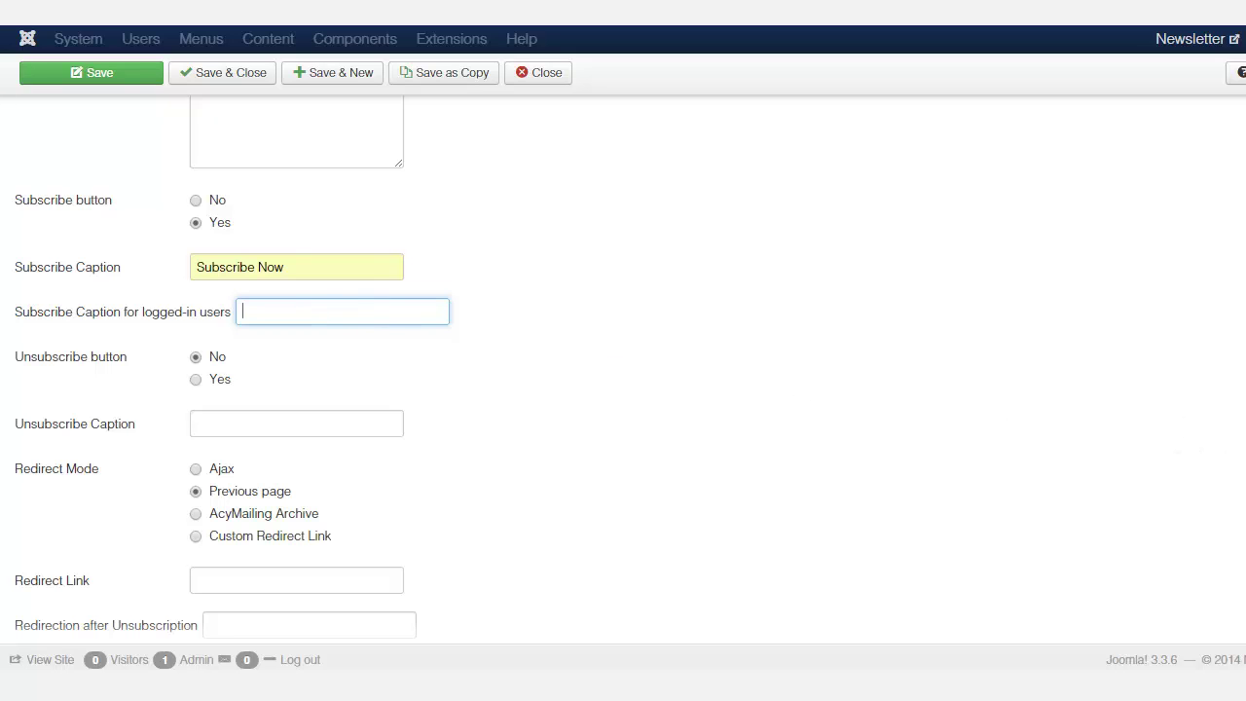
{"action": "scroll", "coordinate": [139, 367], "scroll_direction": "down", "scroll_amount": 1}
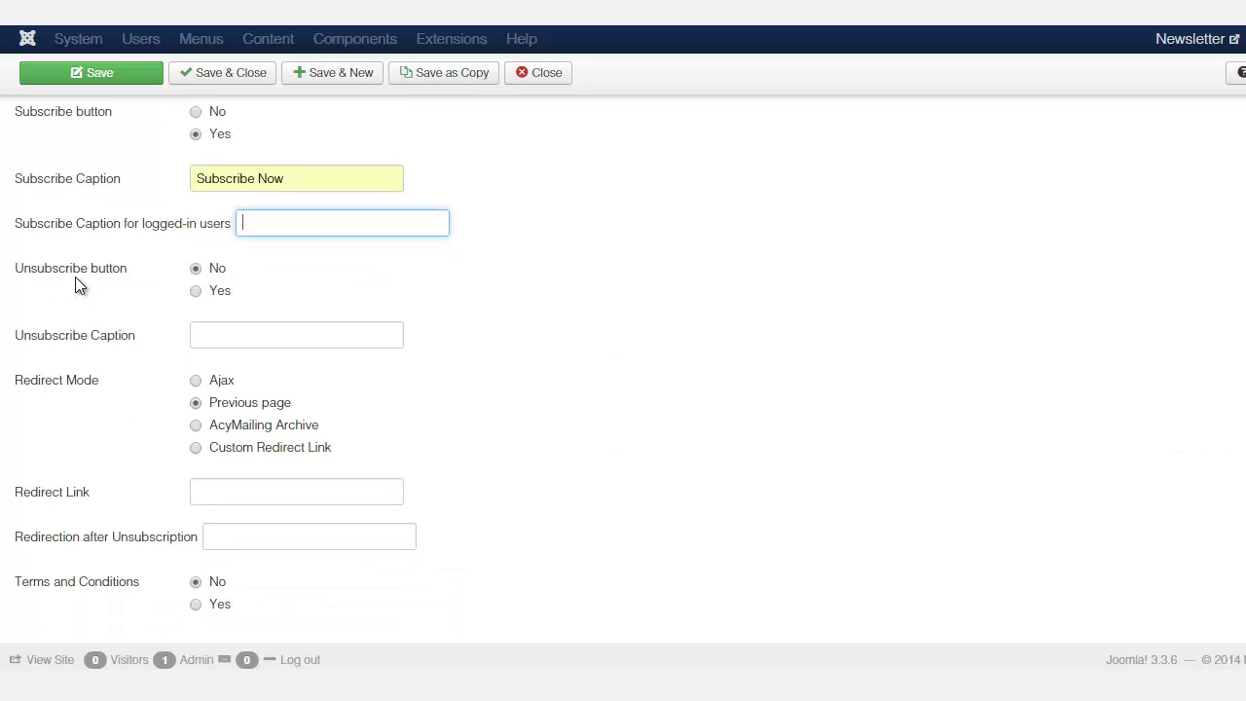
{"action": "mouse_move", "coordinate": [97, 281]}
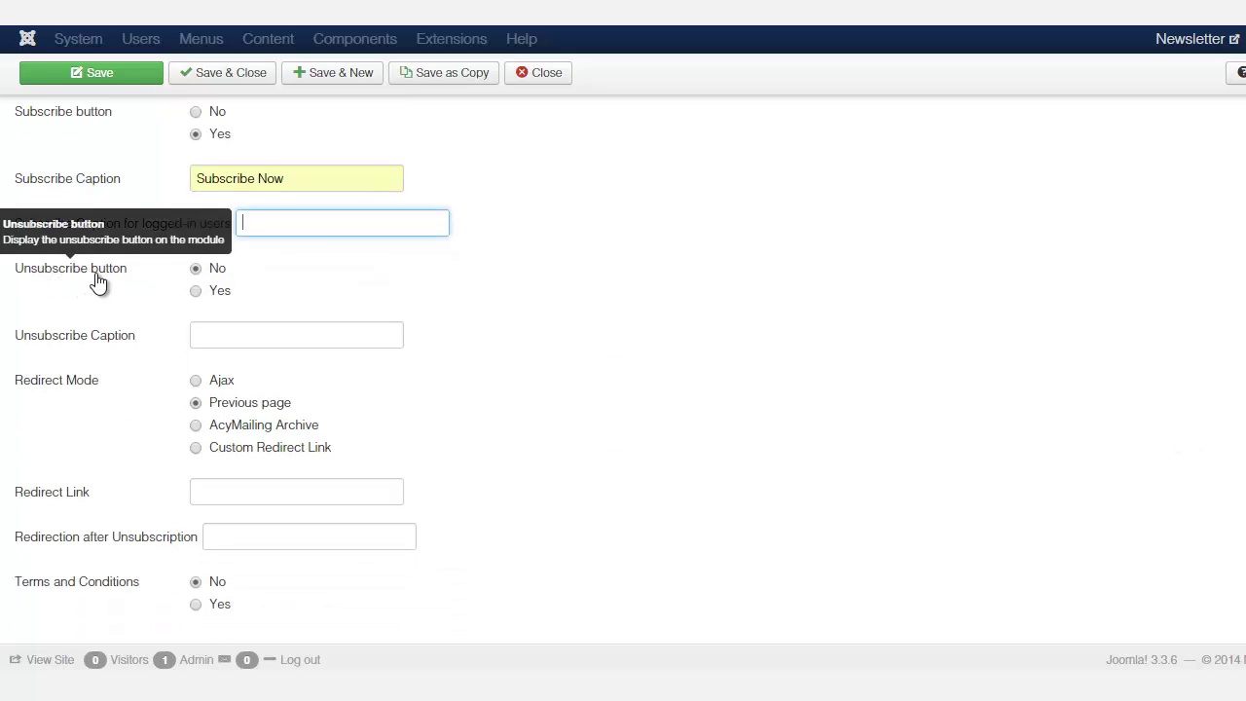
{"action": "left_click", "coordinate": [193, 298]}
{"action": "left_click", "coordinate": [241, 339]}
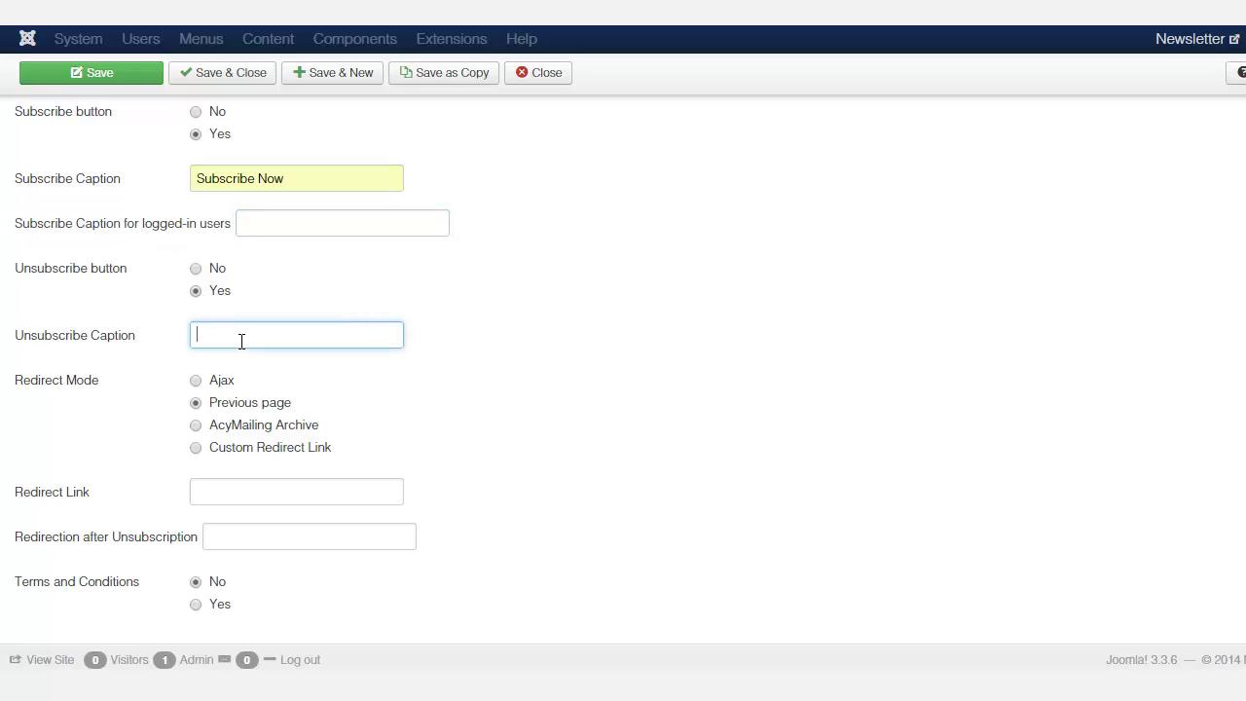
{"action": "type", "text": "Ubscrib"}
{"action": "key", "text": "BackSpace"}
{"action": "key", "text": "BackSpace"}
{"action": "key", "text": "BackSpace"}
{"action": "key", "text": "BackSpace"}
{"action": "key", "text": "BackSpace"}
{"action": "type", "text": "nsubscribe Now"}
Step: Set the redirect mode to Custom Redirect Link, leaving the redirect link and the redirection after unsubscription blank
{"action": "scroll", "coordinate": [425, 351], "scroll_direction": "down", "scroll_amount": 1}
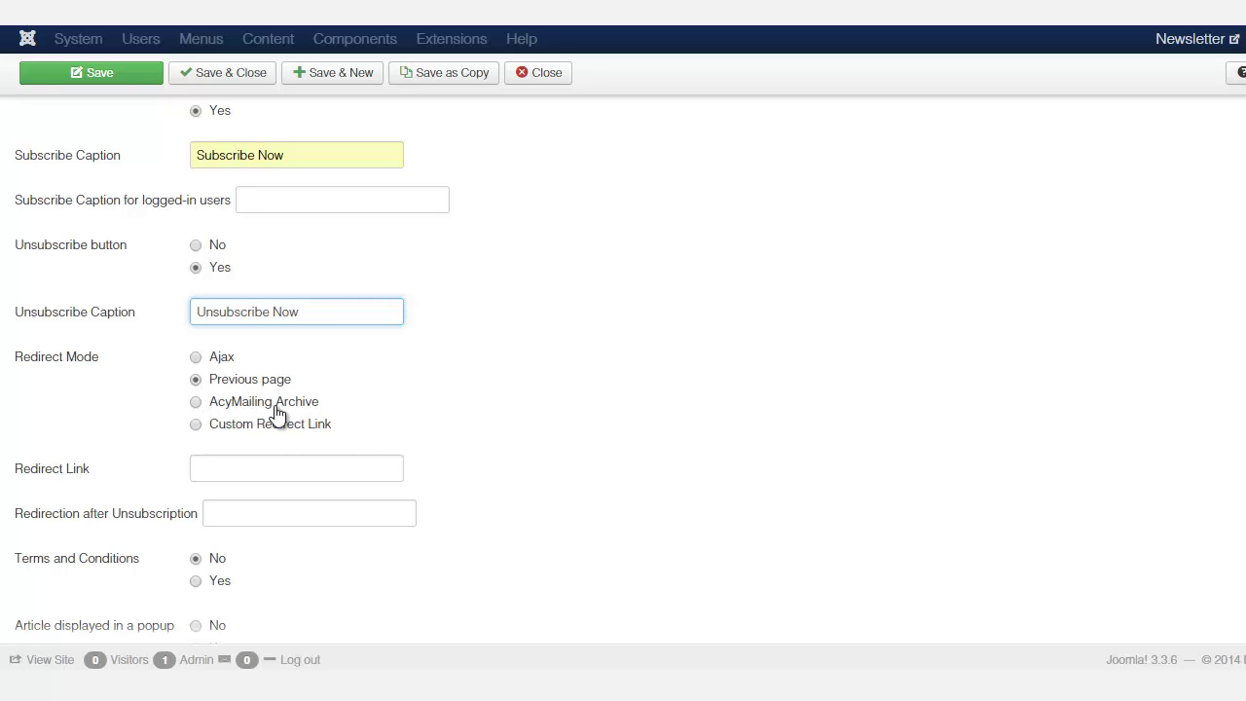
{"action": "left_click", "coordinate": [196, 426]}
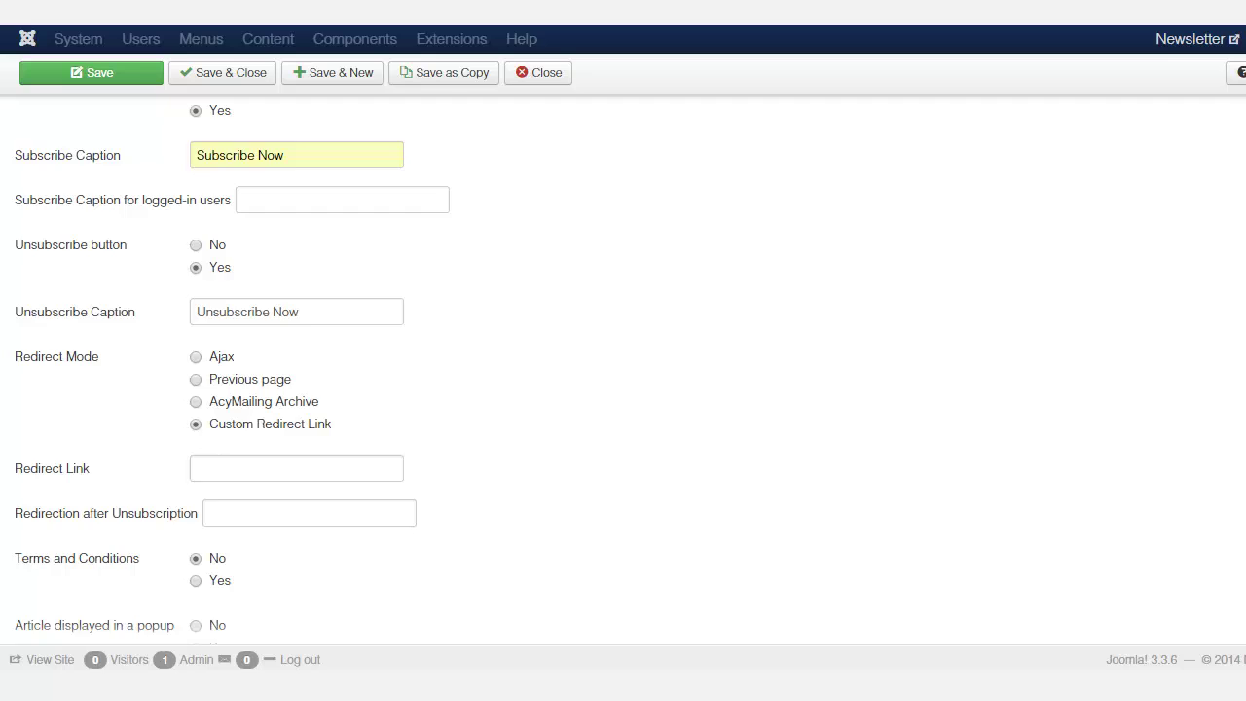
{"action": "scroll", "coordinate": [328, 439], "scroll_direction": "down", "scroll_amount": 1}
{"action": "mouse_move", "coordinate": [41, 404]}
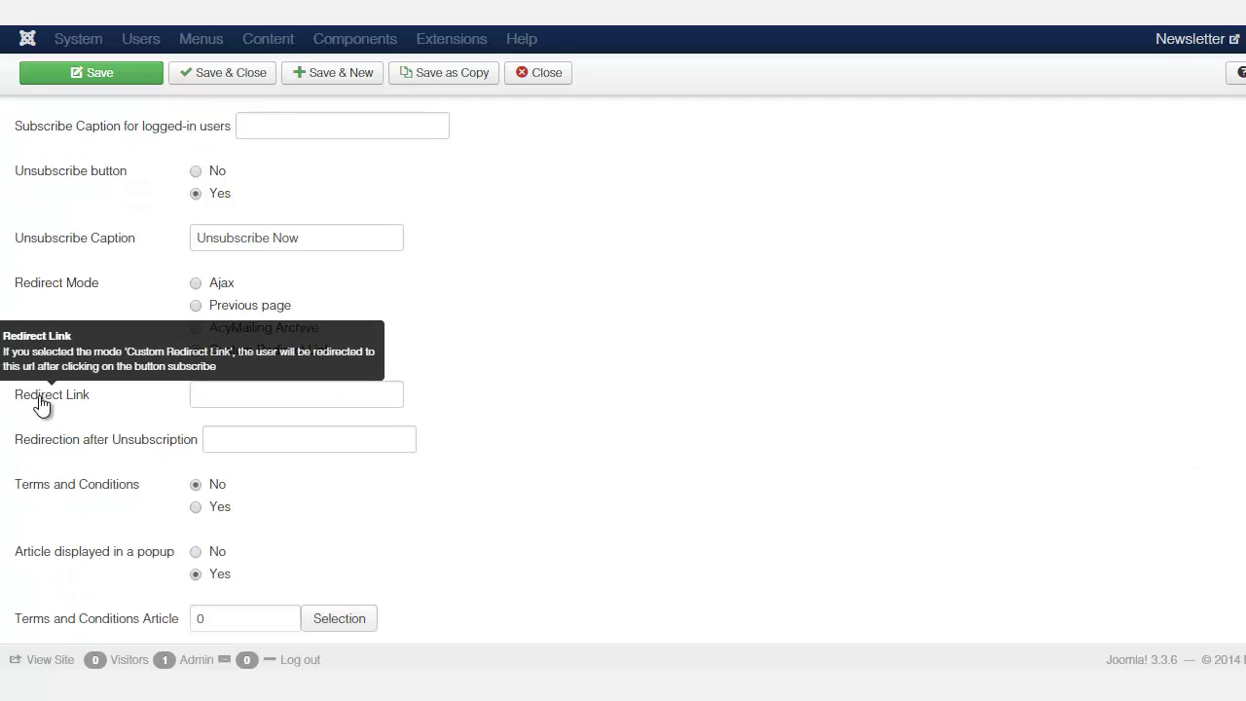
{"action": "left_click", "coordinate": [233, 400]}
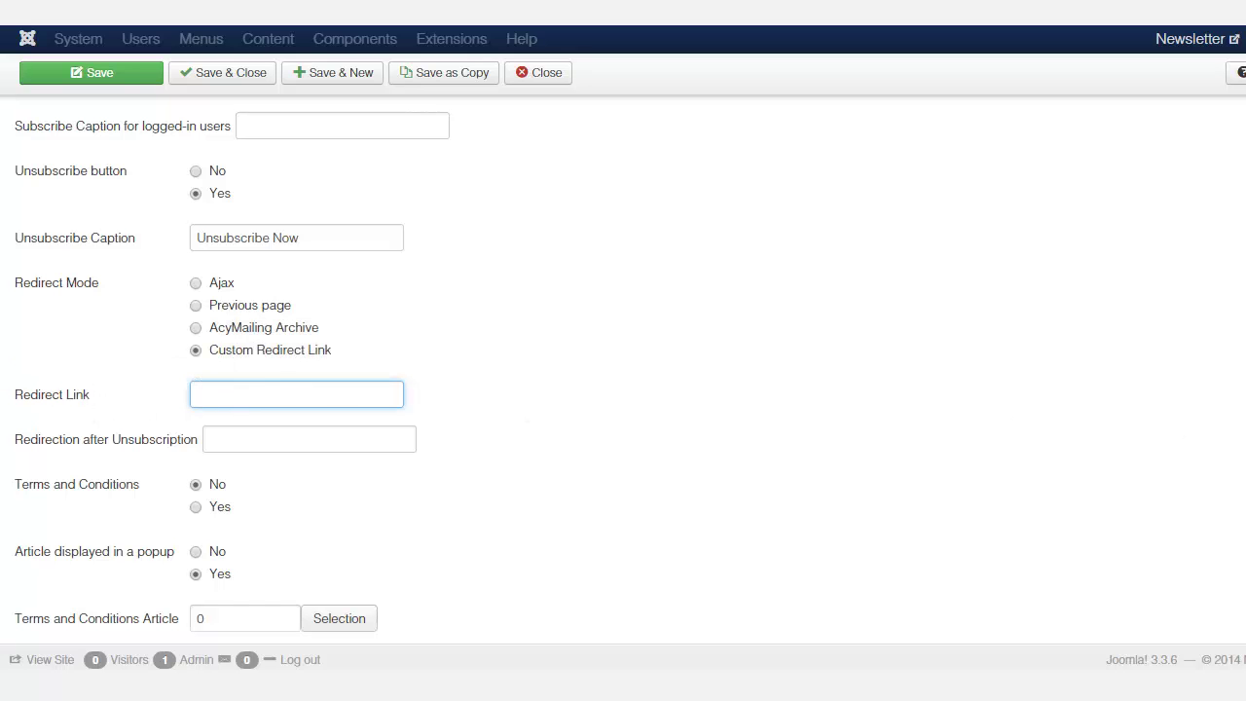
{"action": "scroll", "coordinate": [384, 398], "scroll_direction": "down", "scroll_amount": 2}
{"action": "mouse_move", "coordinate": [97, 333]}
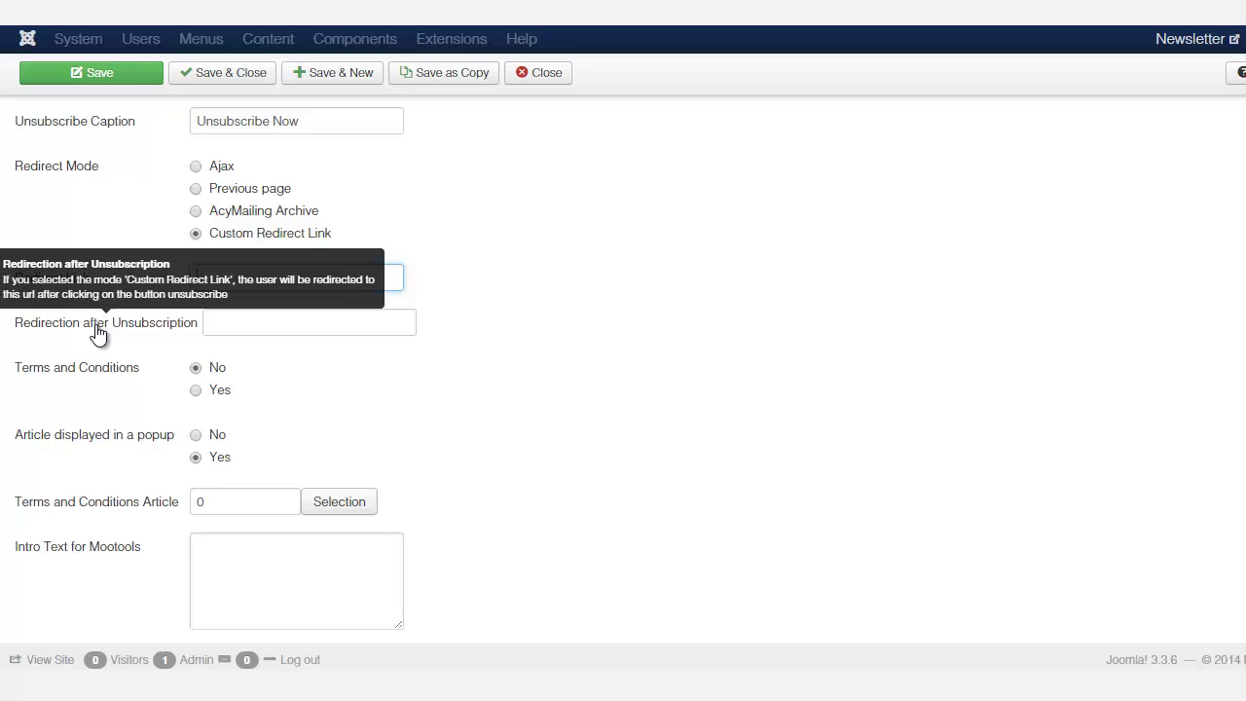
{"action": "left_click", "coordinate": [281, 323]}
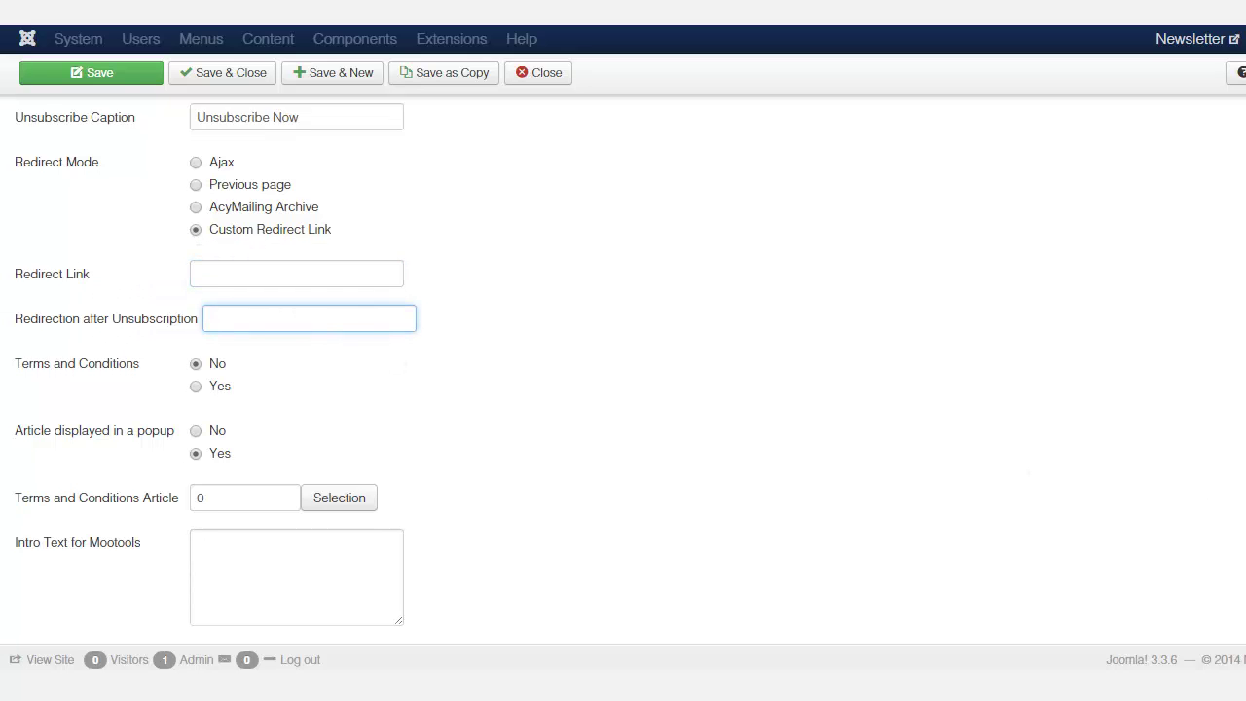
Step: Try enabling the Terms and Conditions box and set it back to No
{"action": "scroll", "coordinate": [219, 438], "scroll_direction": "down", "scroll_amount": 1}
{"action": "mouse_move", "coordinate": [134, 343]}
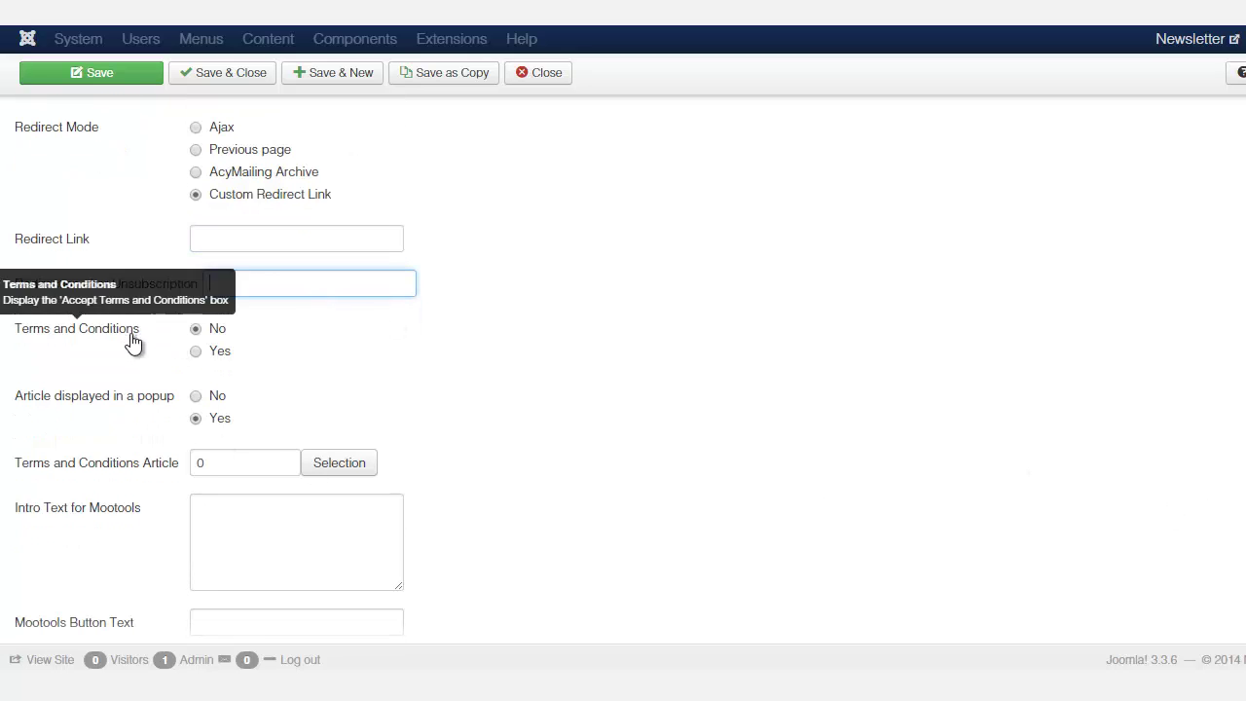
{"action": "left_click", "coordinate": [195, 350]}
{"action": "left_click", "coordinate": [195, 330]}
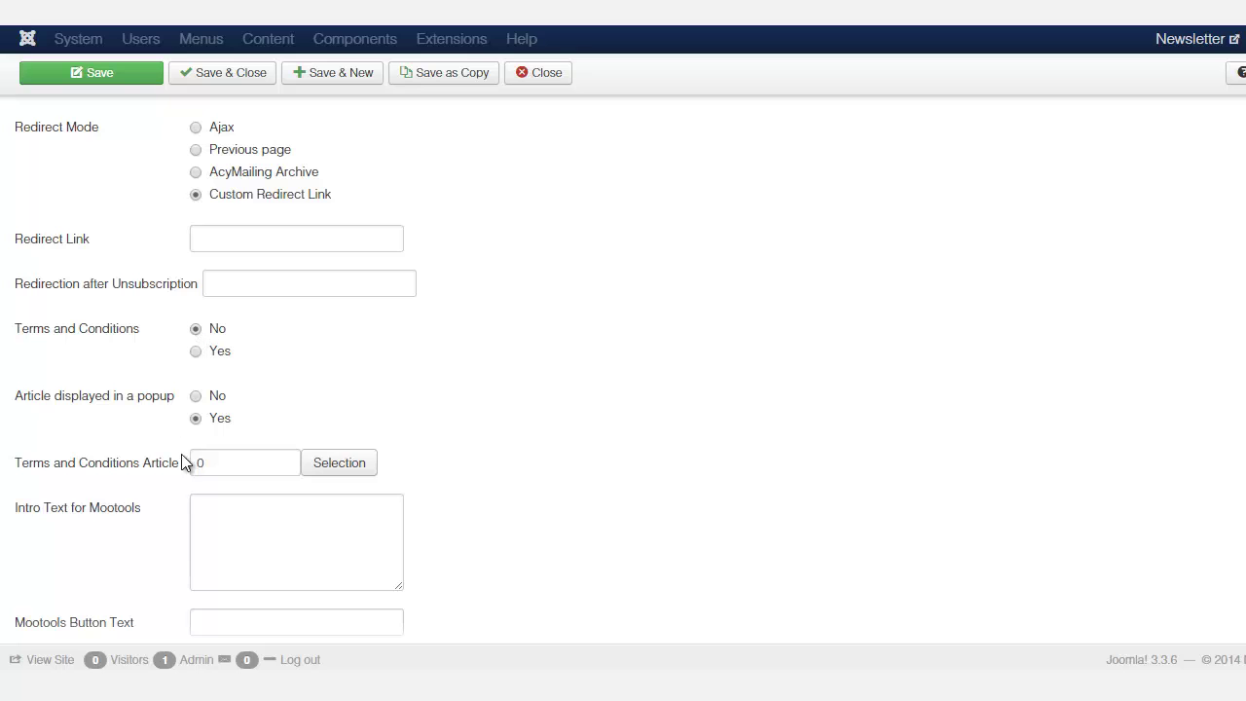
Step: View the articles available for the terms and conditions, close the selection without choosing one, and check the popup box settings
{"action": "mouse_move", "coordinate": [83, 475]}
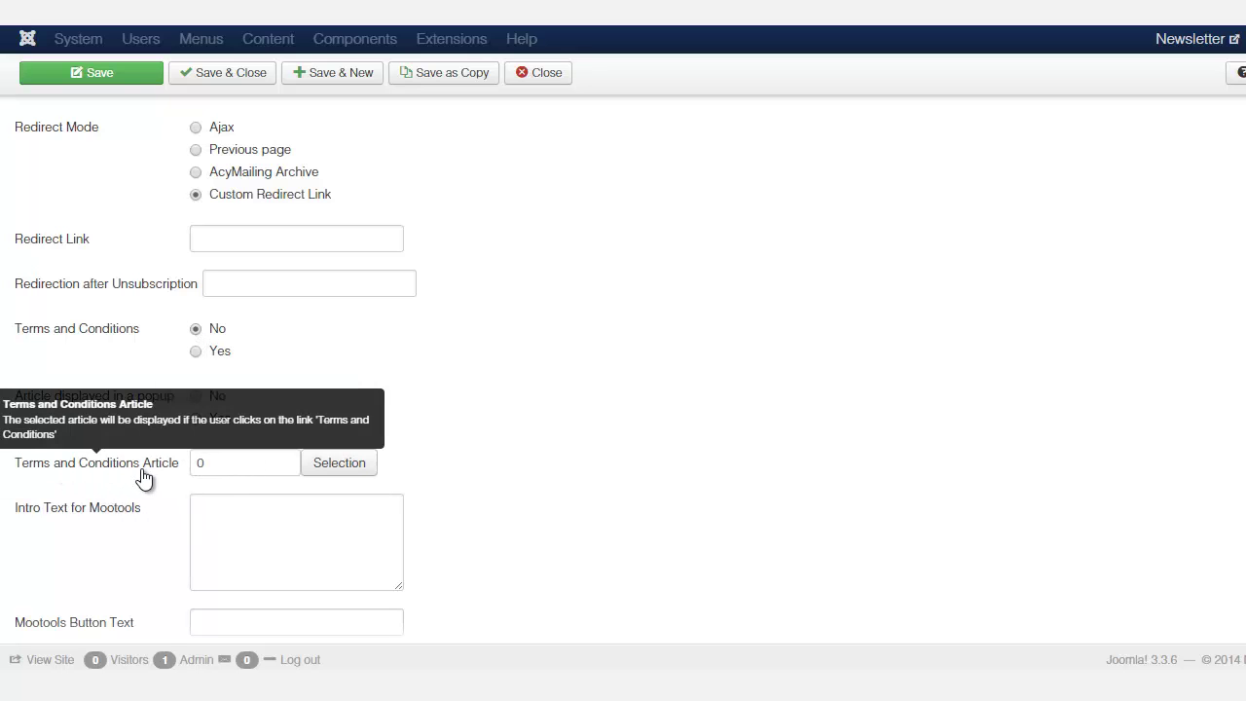
{"action": "left_click", "coordinate": [346, 462]}
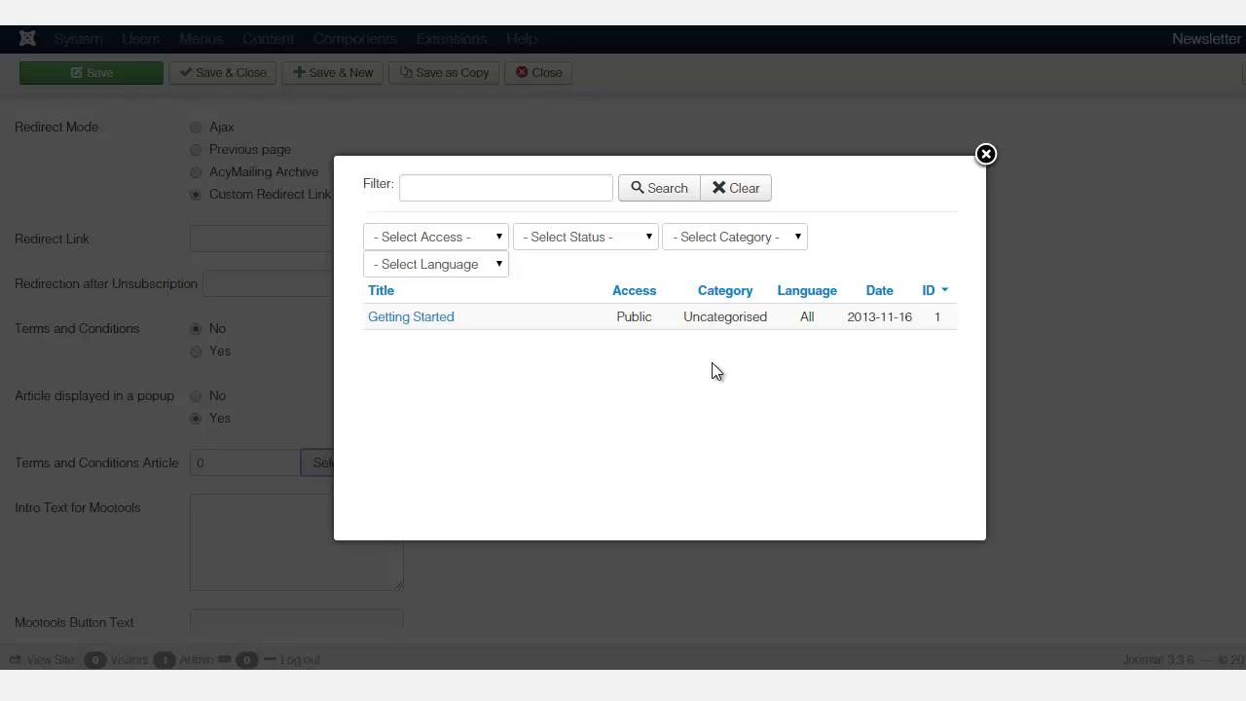
{"action": "left_click", "coordinate": [986, 156]}
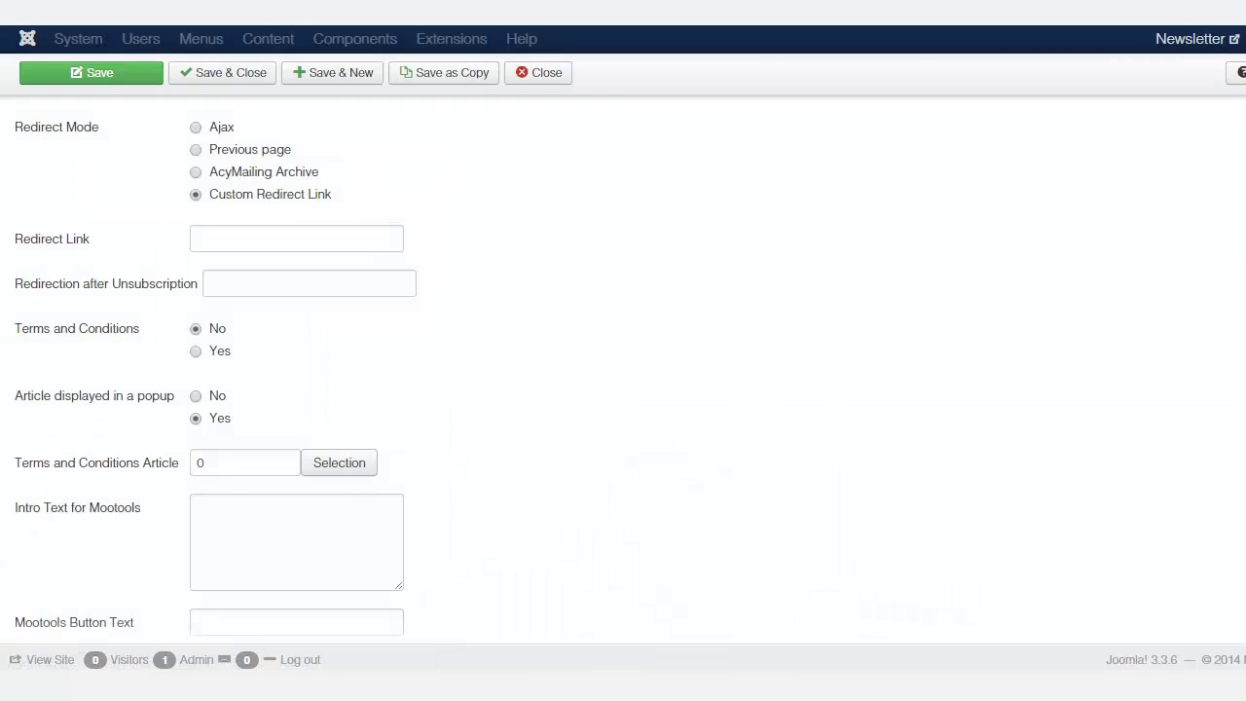
{"action": "scroll", "coordinate": [623, 370], "scroll_direction": "down", "scroll_amount": 3}
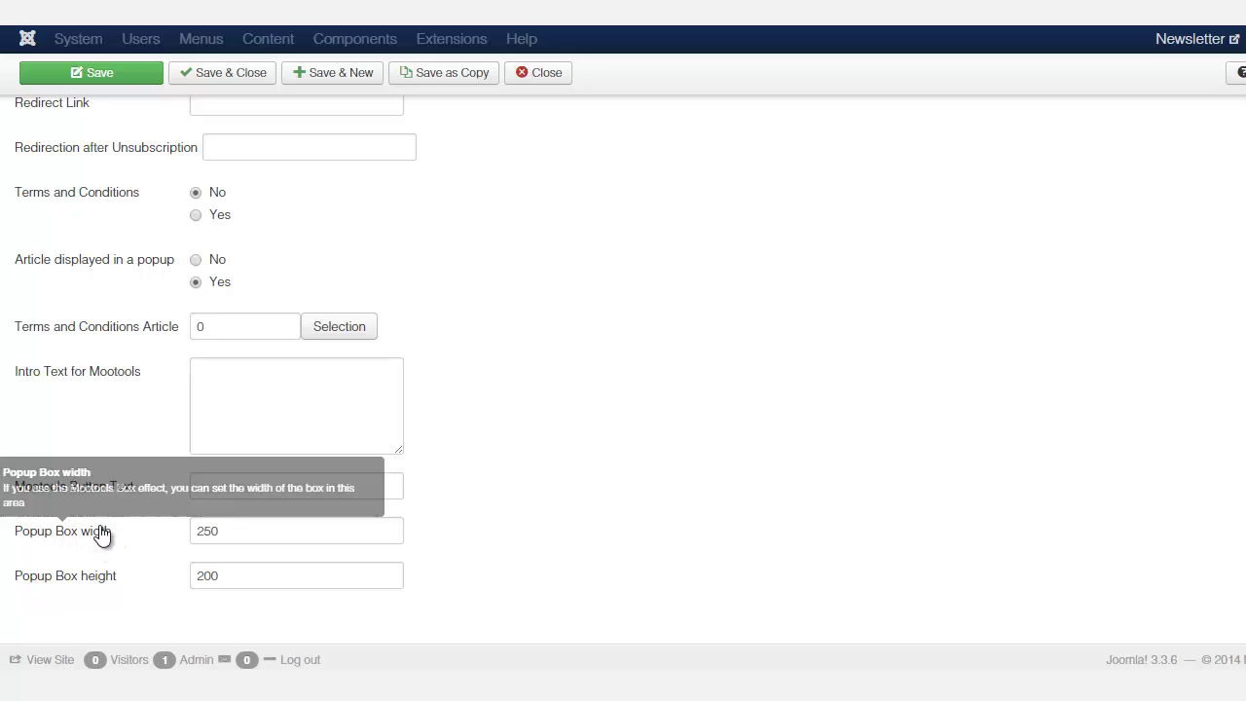
Step: Try assigning the module only to selected pages and return the assignment to On all pages
{"action": "scroll", "coordinate": [980, 551], "scroll_direction": "up", "scroll_amount": 15}
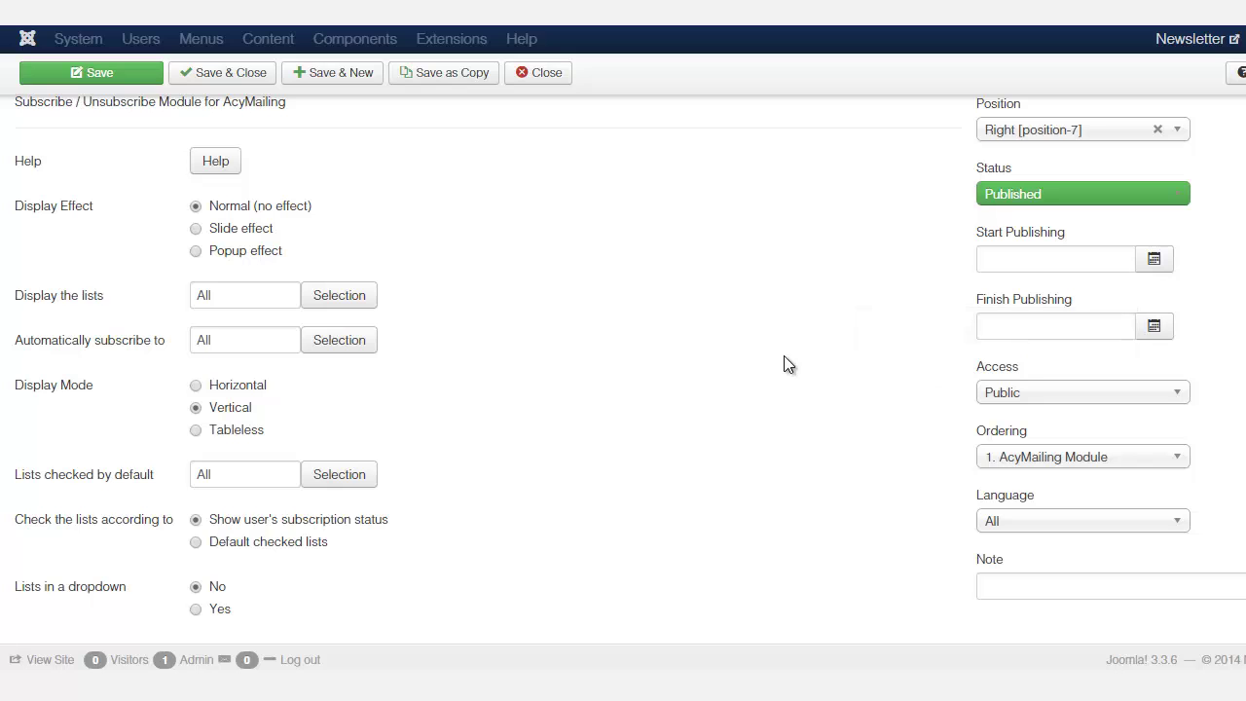
{"action": "scroll", "coordinate": [292, 282], "scroll_direction": "up", "scroll_amount": 5}
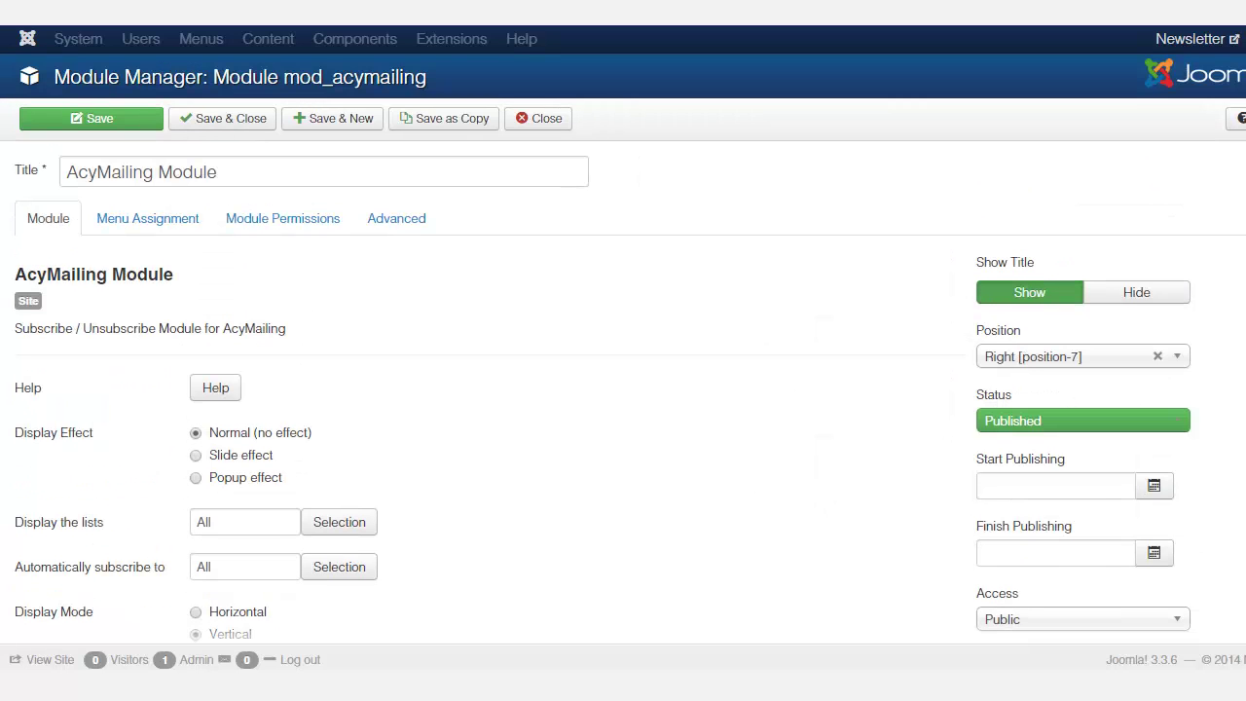
{"action": "left_click", "coordinate": [144, 227]}
{"action": "left_click", "coordinate": [226, 271]}
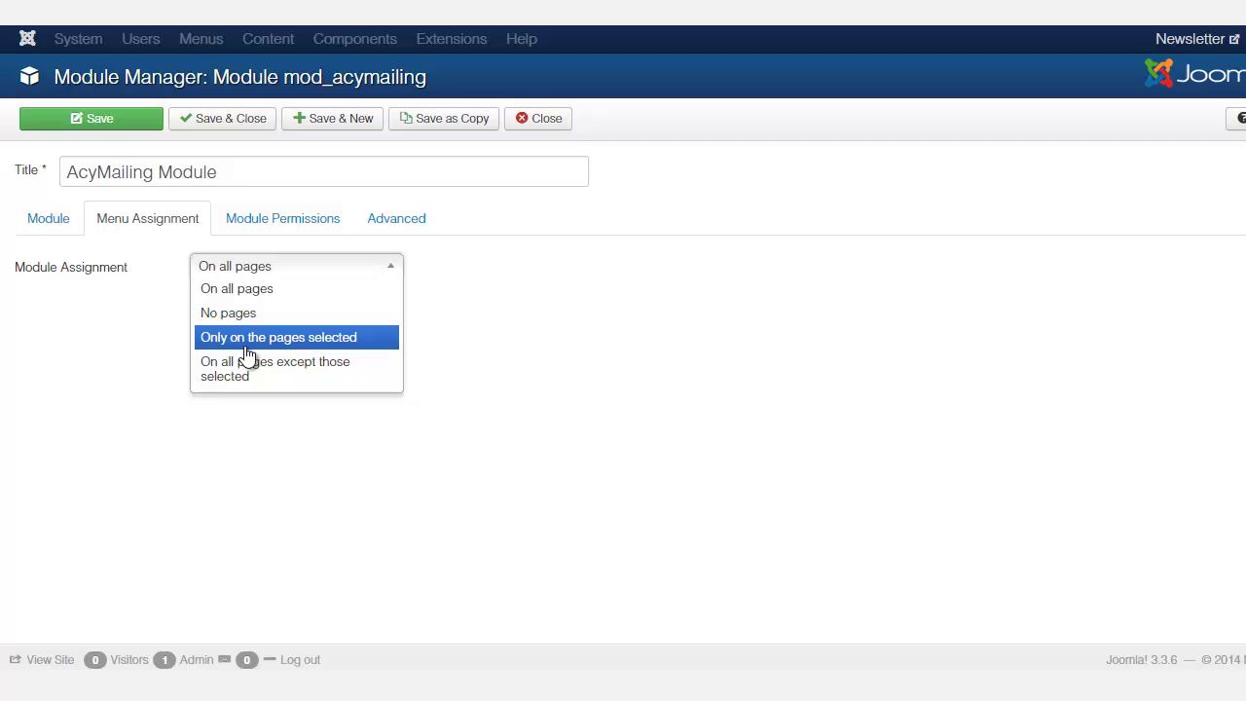
{"action": "left_click", "coordinate": [304, 340]}
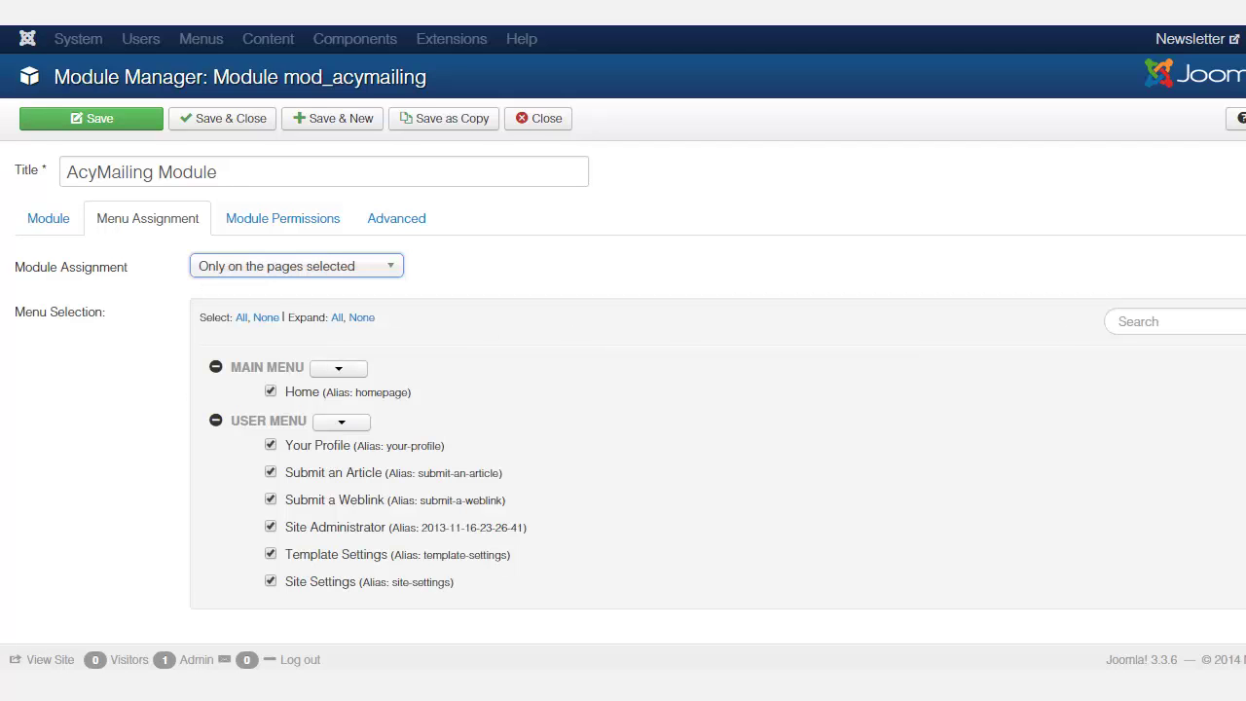
{"action": "scroll", "coordinate": [256, 380], "scroll_direction": "down", "scroll_amount": 2}
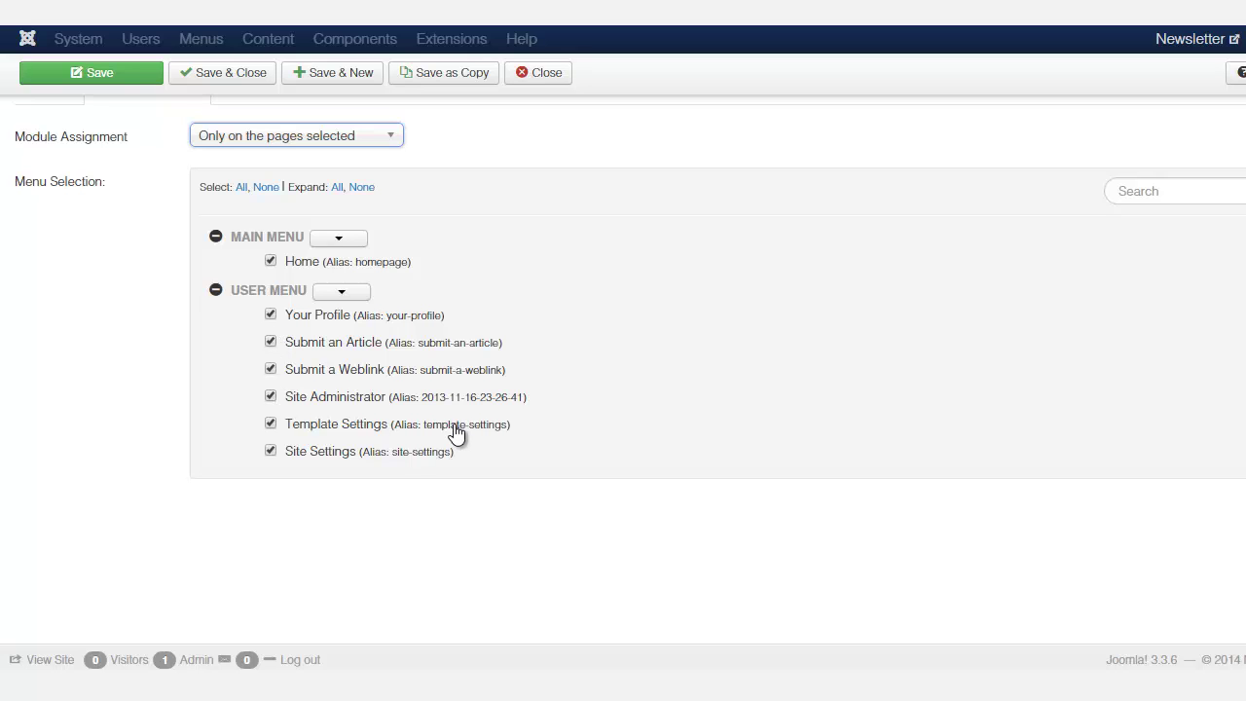
{"action": "scroll", "coordinate": [421, 349], "scroll_direction": "up", "scroll_amount": 2}
{"action": "left_click", "coordinate": [375, 269]}
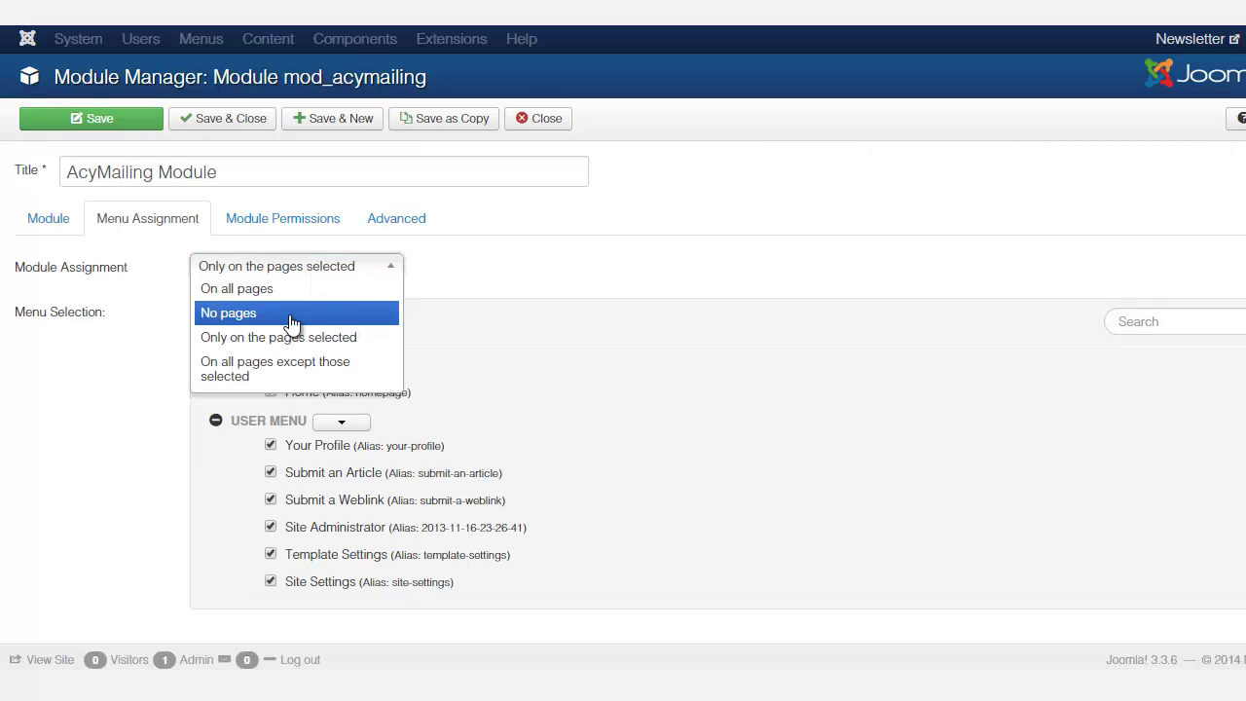
{"action": "left_click", "coordinate": [230, 289]}
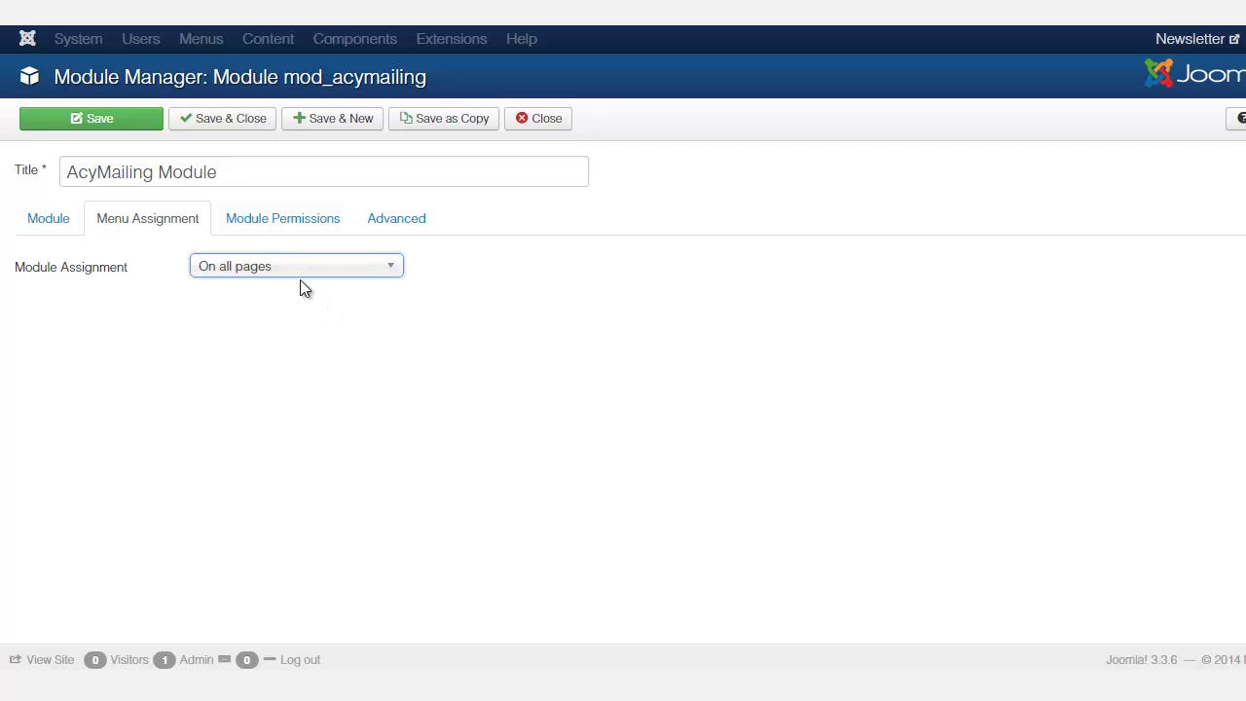
Step: Return to the main module settings and save the module, keeping its title
{"action": "left_click", "coordinate": [39, 220]}
{"action": "left_click", "coordinate": [92, 122]}
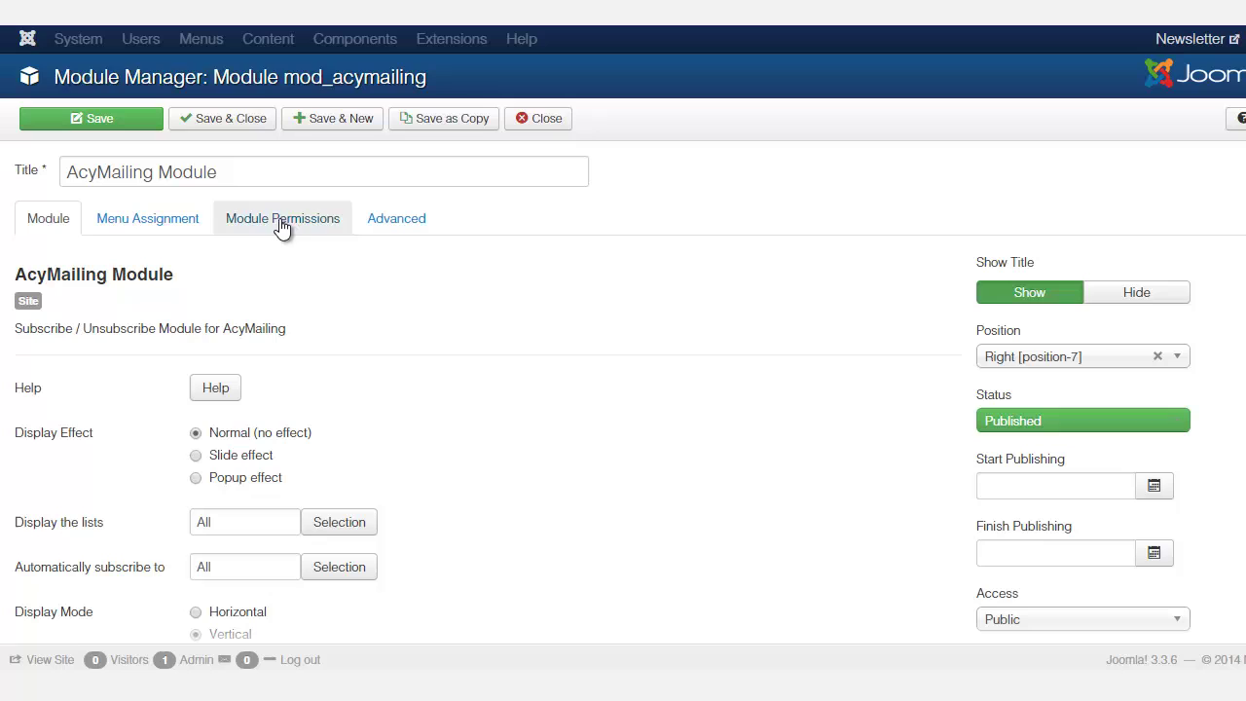
{"action": "left_click_drag", "start_coordinate": [240, 172], "coordinate": [69, 182]}
{"action": "left_click", "coordinate": [159, 176]}
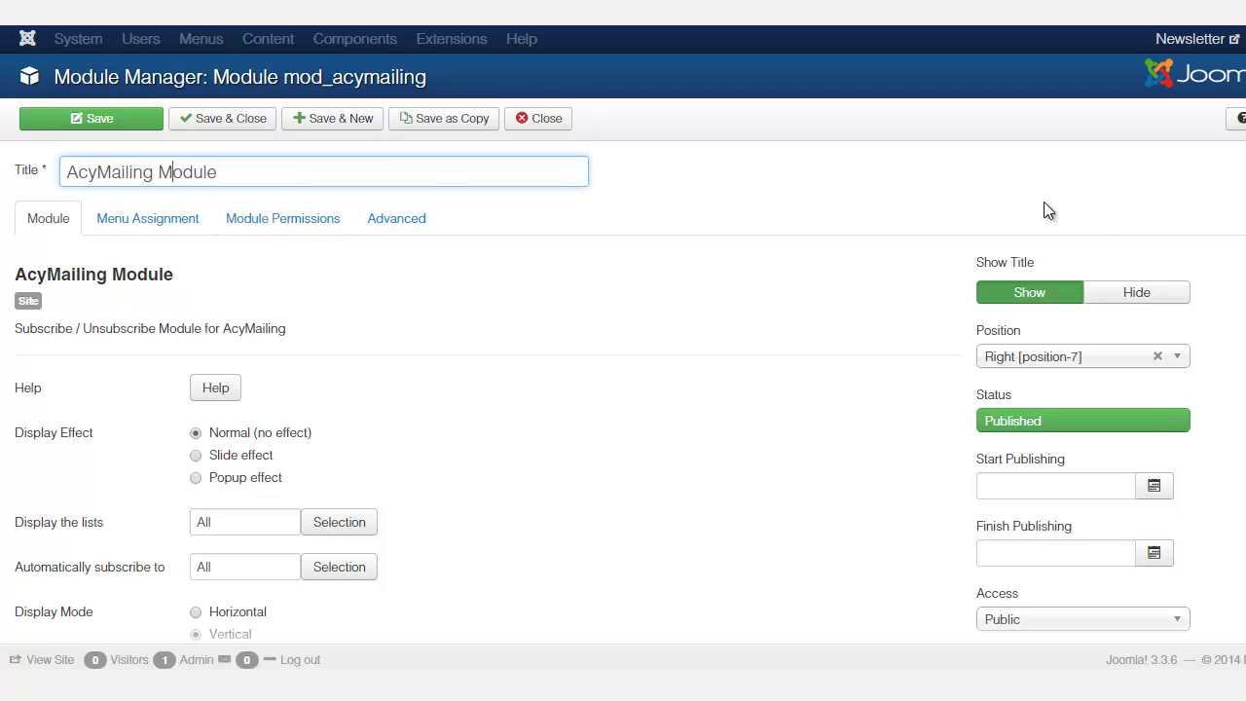
{"action": "left_click", "coordinate": [97, 119]}
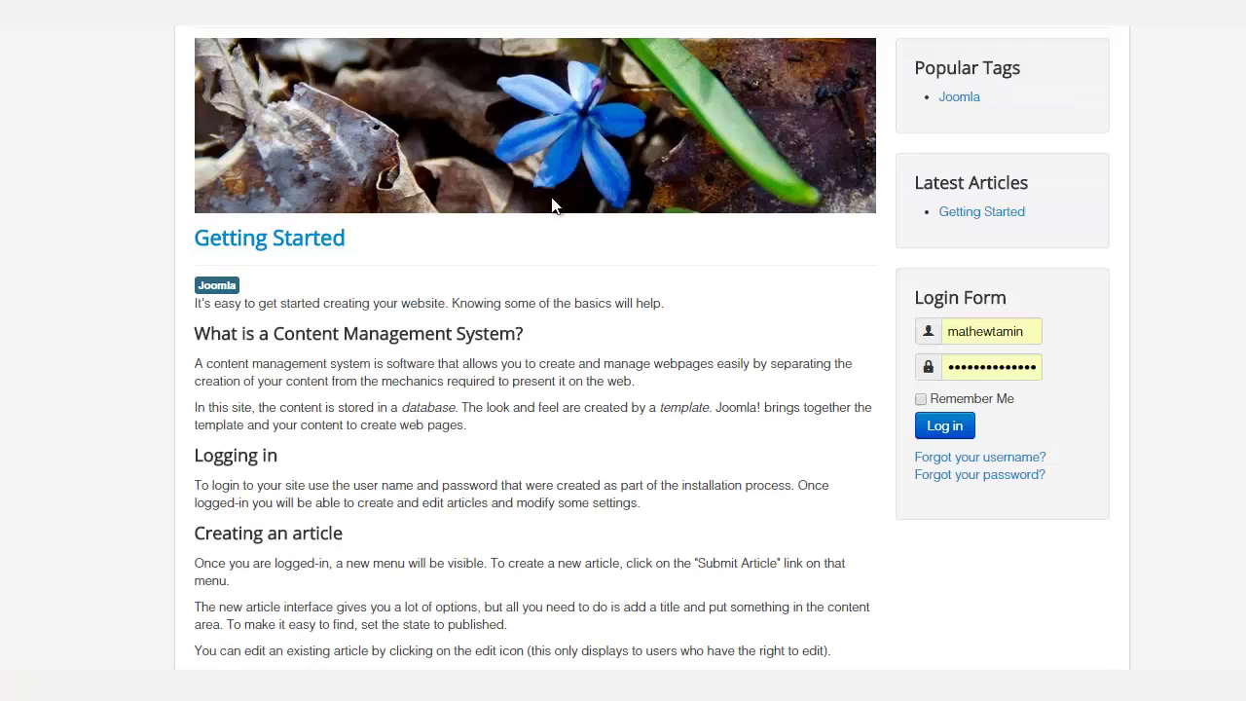
Step: Switch to the public newsletter site, reload the home page and examine the subscription module in the sidebar
{"action": "scroll", "coordinate": [545, 257], "scroll_direction": "up", "scroll_amount": 3}
{"action": "left_click", "coordinate": [243, 154]}
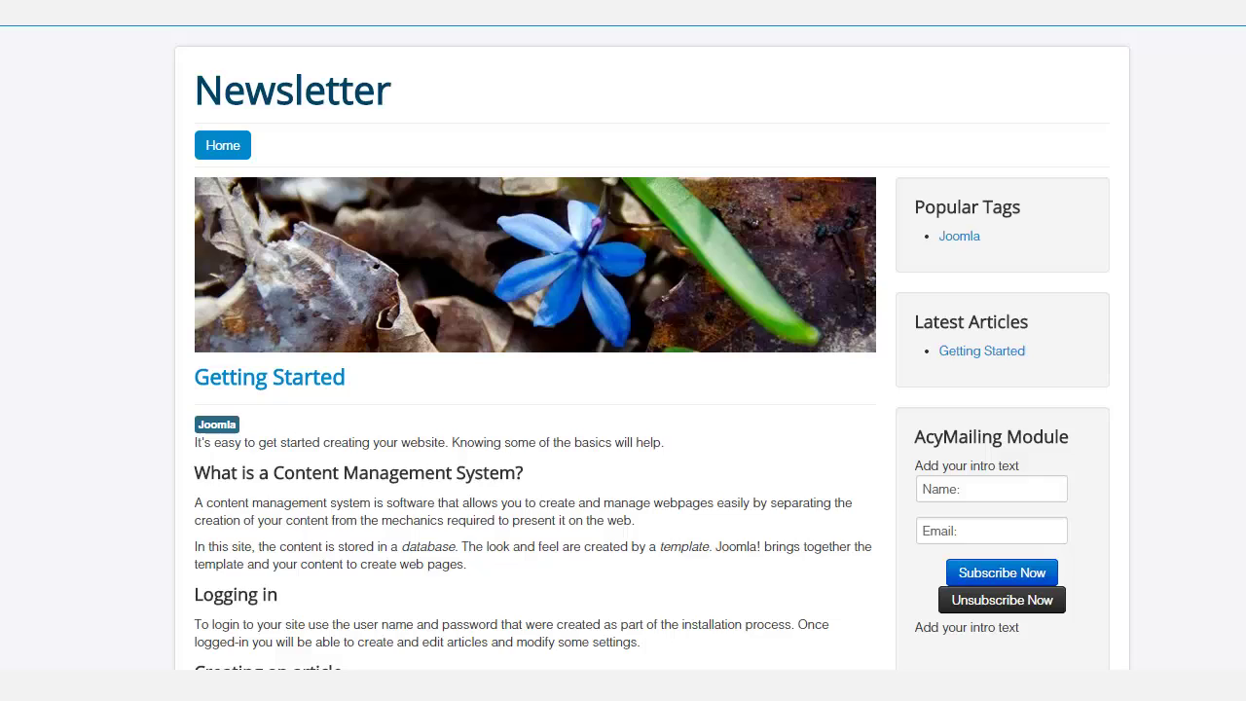
{"action": "scroll", "coordinate": [623, 350], "scroll_direction": "down", "scroll_amount": 2}
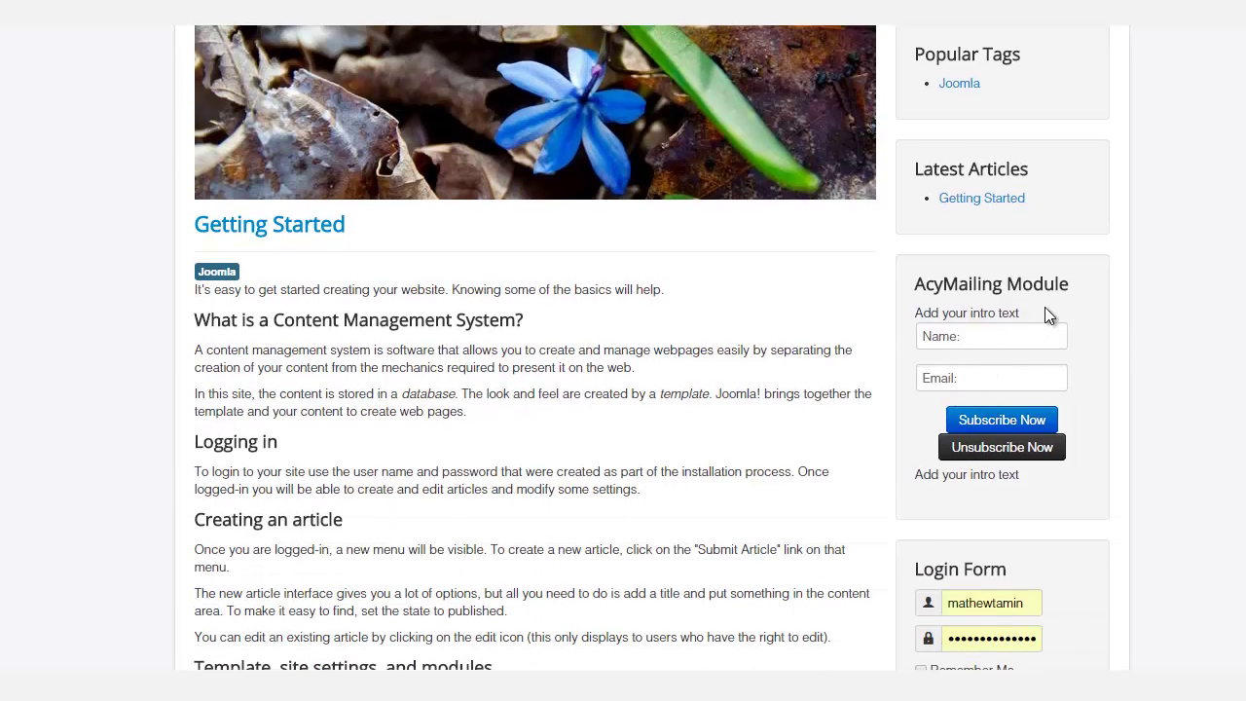
{"action": "left_click_drag", "start_coordinate": [1073, 283], "coordinate": [926, 284]}
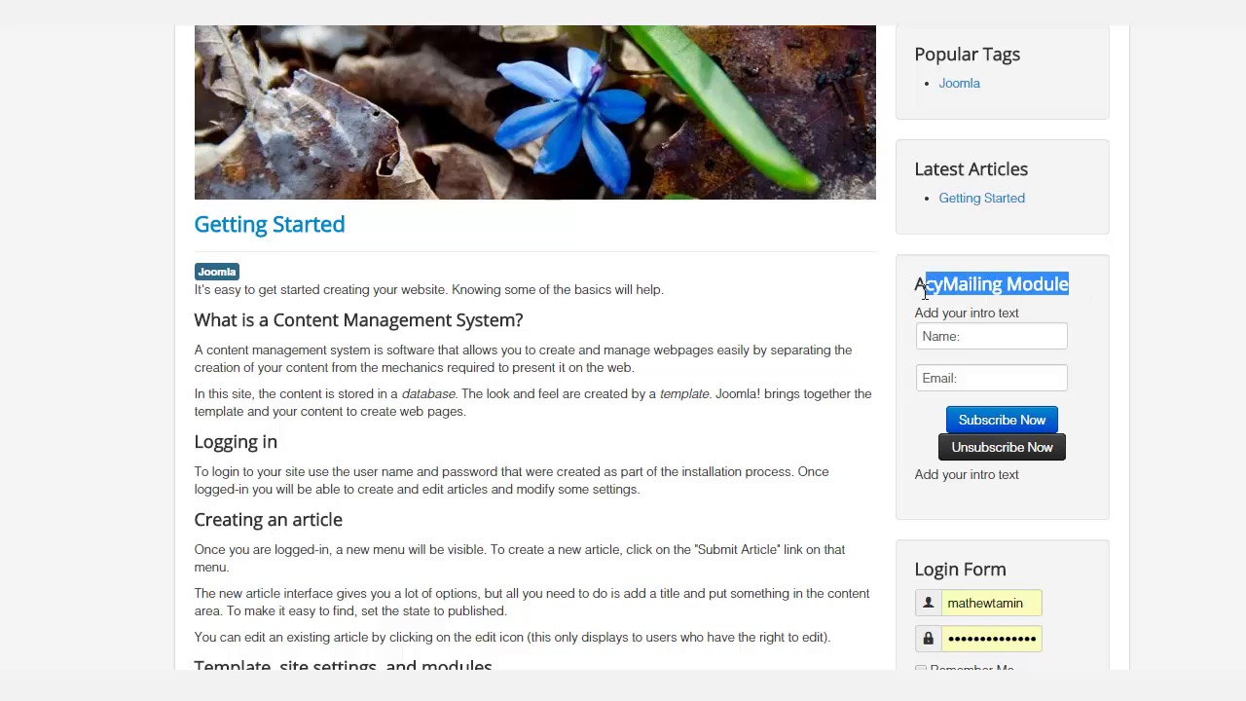
{"action": "left_click", "coordinate": [953, 324]}
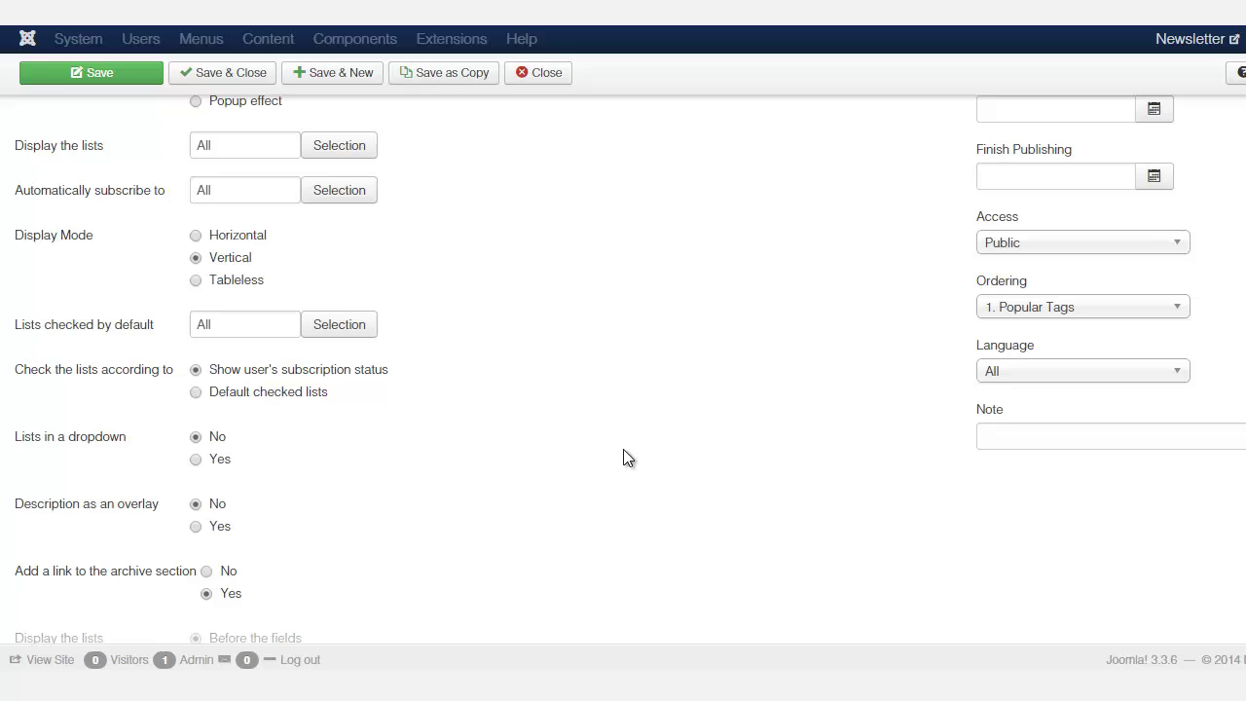
Step: Set Lists in a dropdown to Yes and the Display Text Mode to Outside in the module settings
{"action": "scroll", "coordinate": [454, 418], "scroll_direction": "down", "scroll_amount": 2}
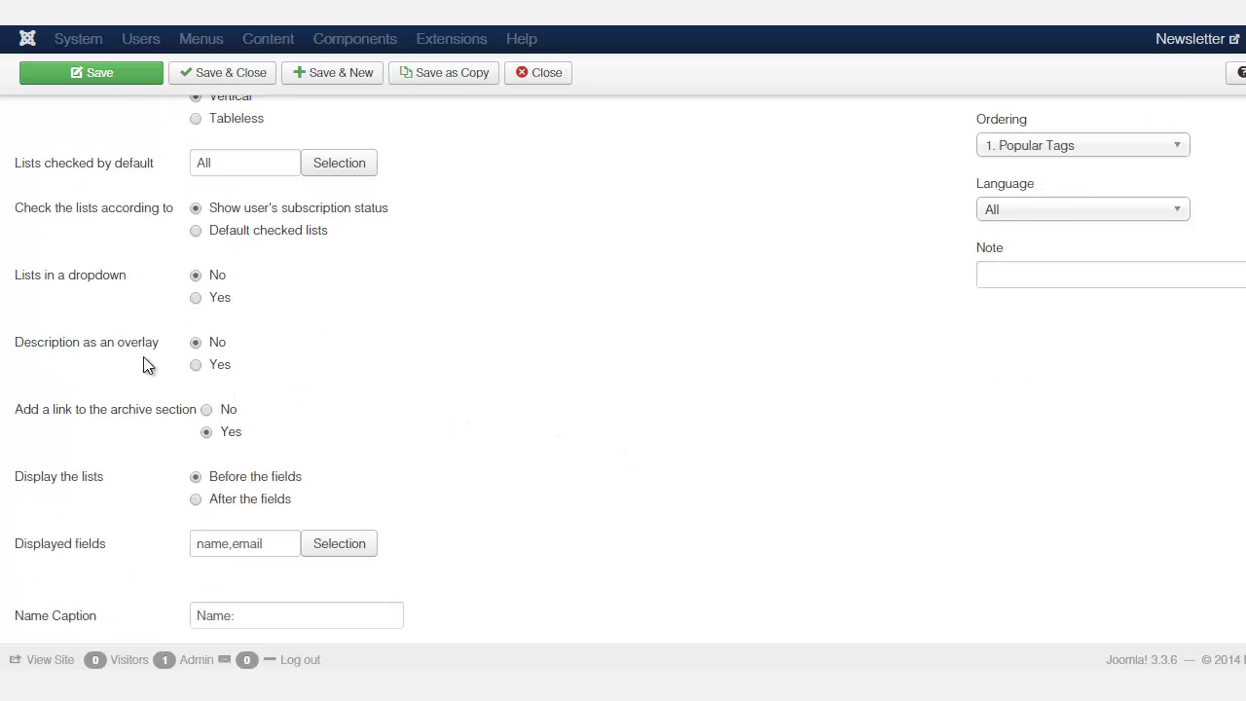
{"action": "left_click", "coordinate": [196, 300]}
{"action": "scroll", "coordinate": [623, 390], "scroll_direction": "down", "scroll_amount": 3}
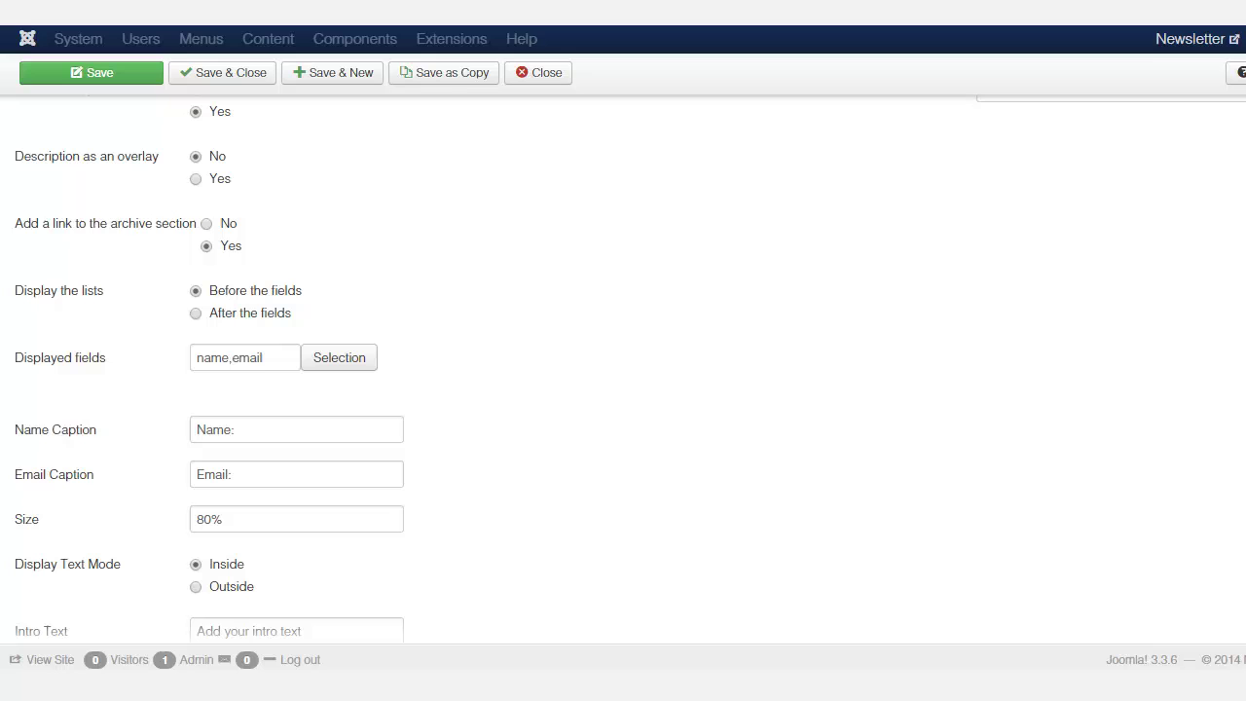
{"action": "scroll", "coordinate": [623, 390], "scroll_direction": "down", "scroll_amount": 2}
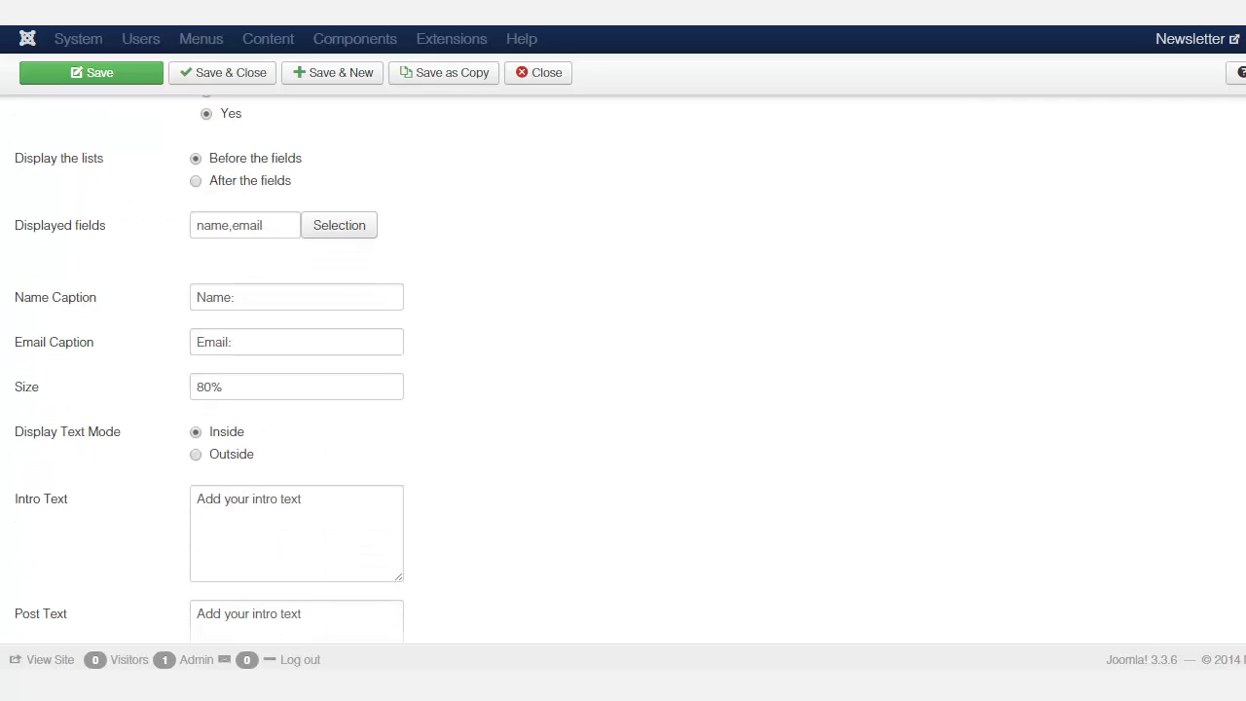
{"action": "scroll", "coordinate": [623, 390], "scroll_direction": "down", "scroll_amount": 4}
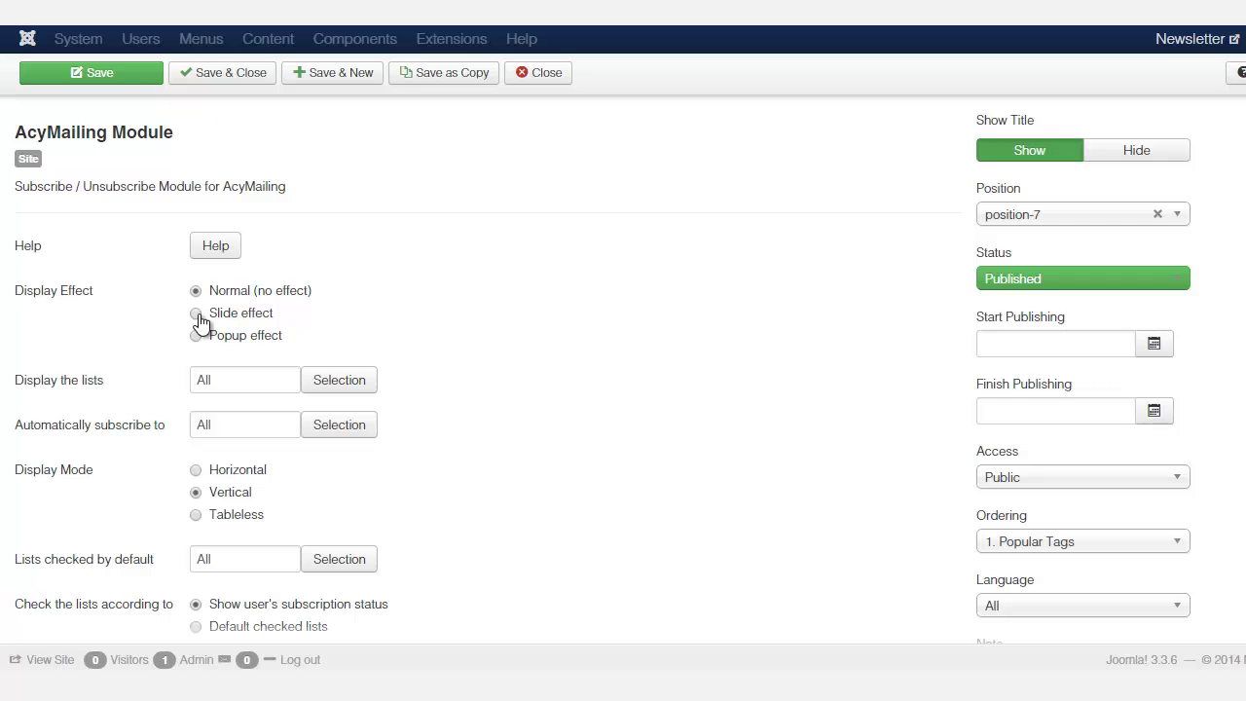
Step: Try the Slide effect as the module's Display Effect, saving the module and reloading the public home page
{"action": "left_click", "coordinate": [199, 315]}
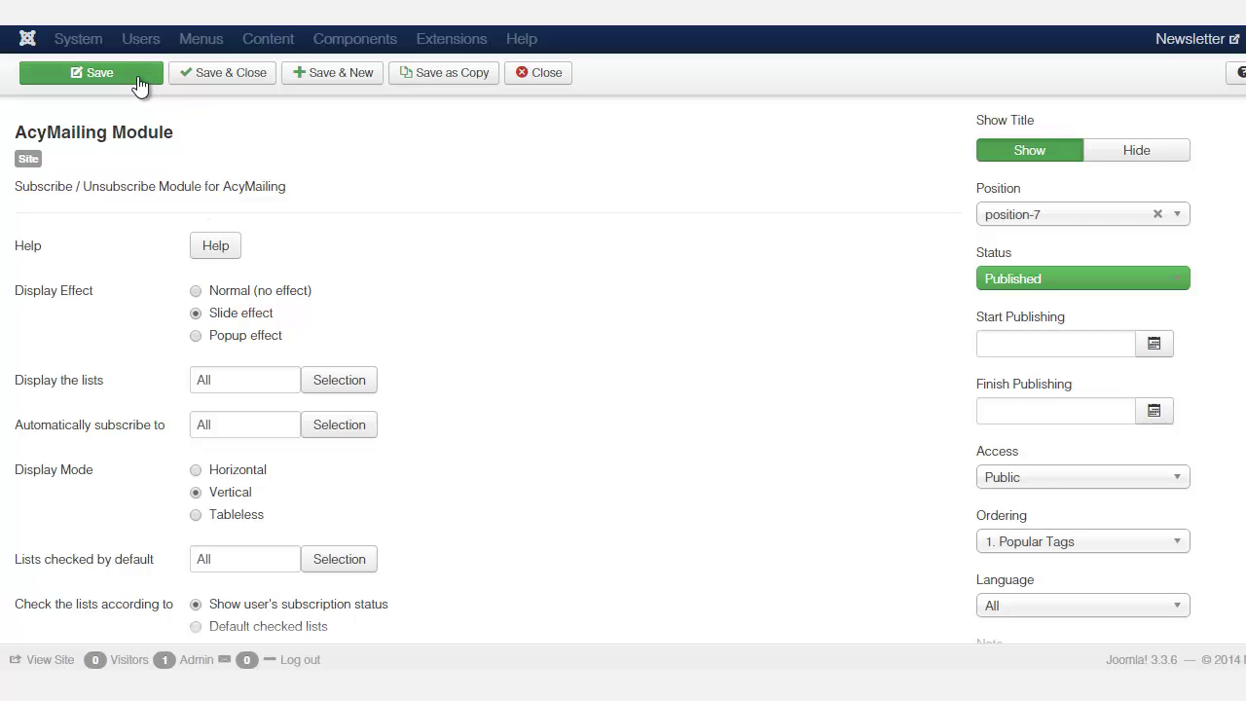
{"action": "left_click", "coordinate": [64, 76]}
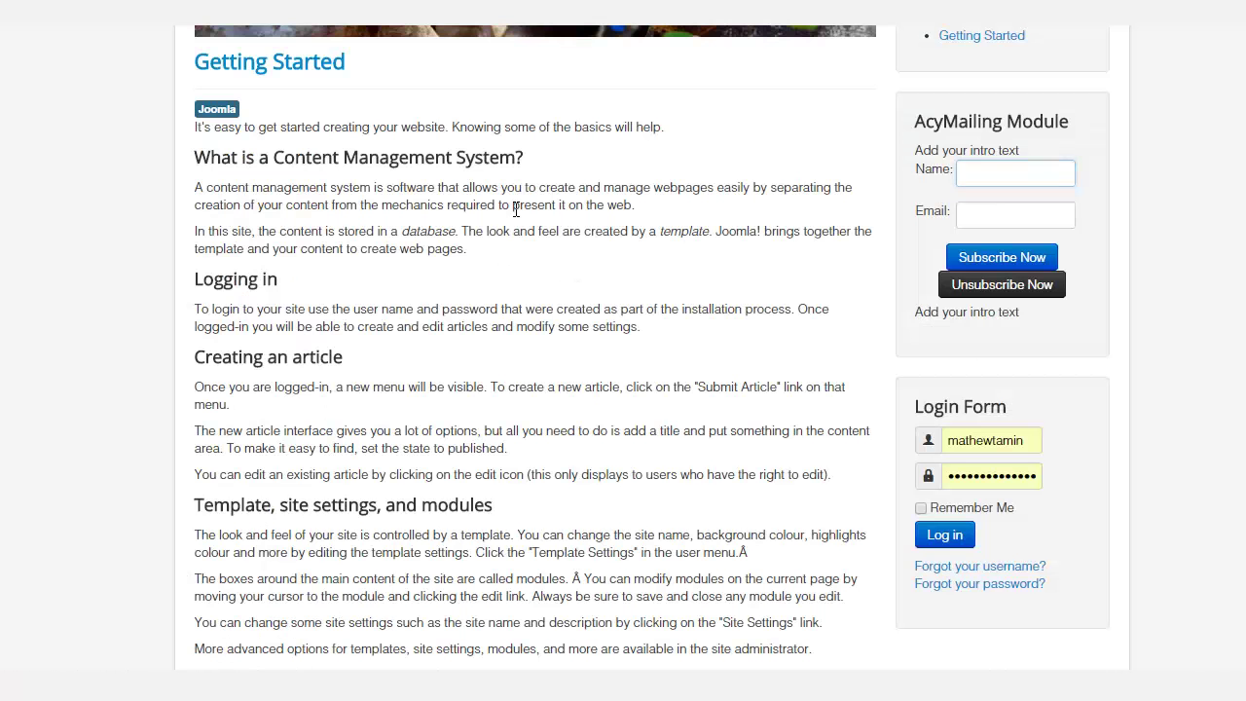
{"action": "right_click", "coordinate": [517, 212]}
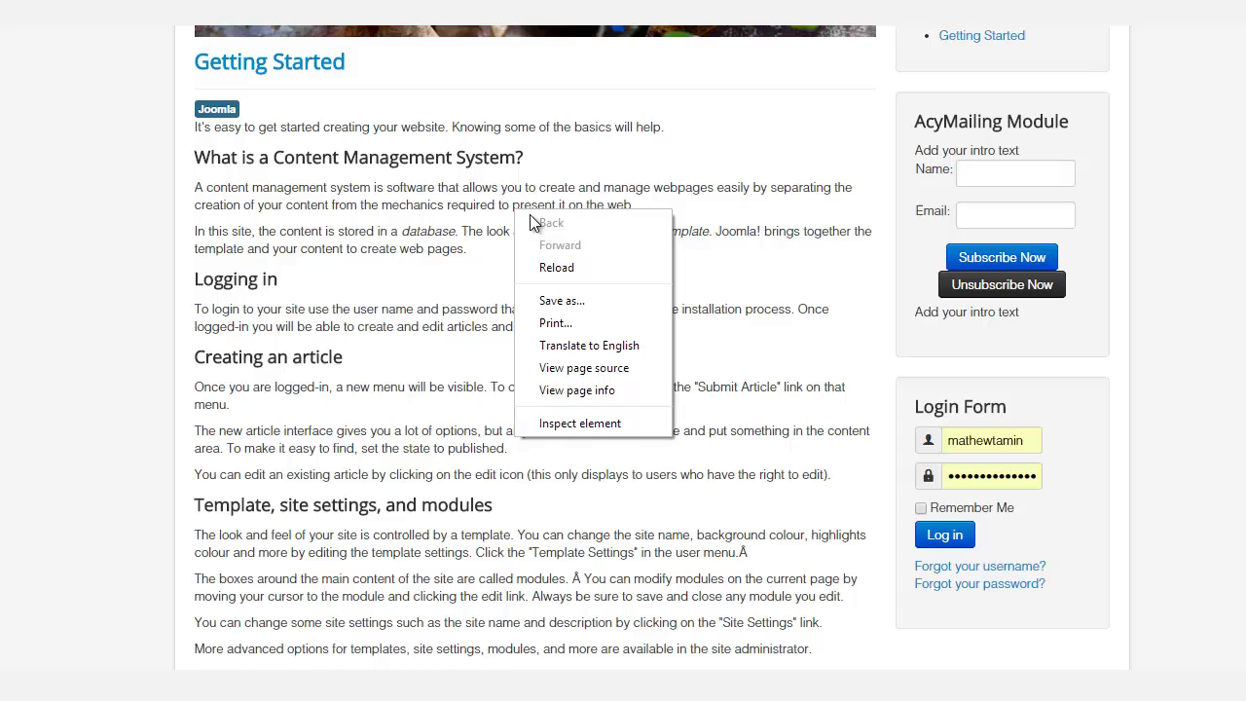
{"action": "left_click", "coordinate": [587, 268]}
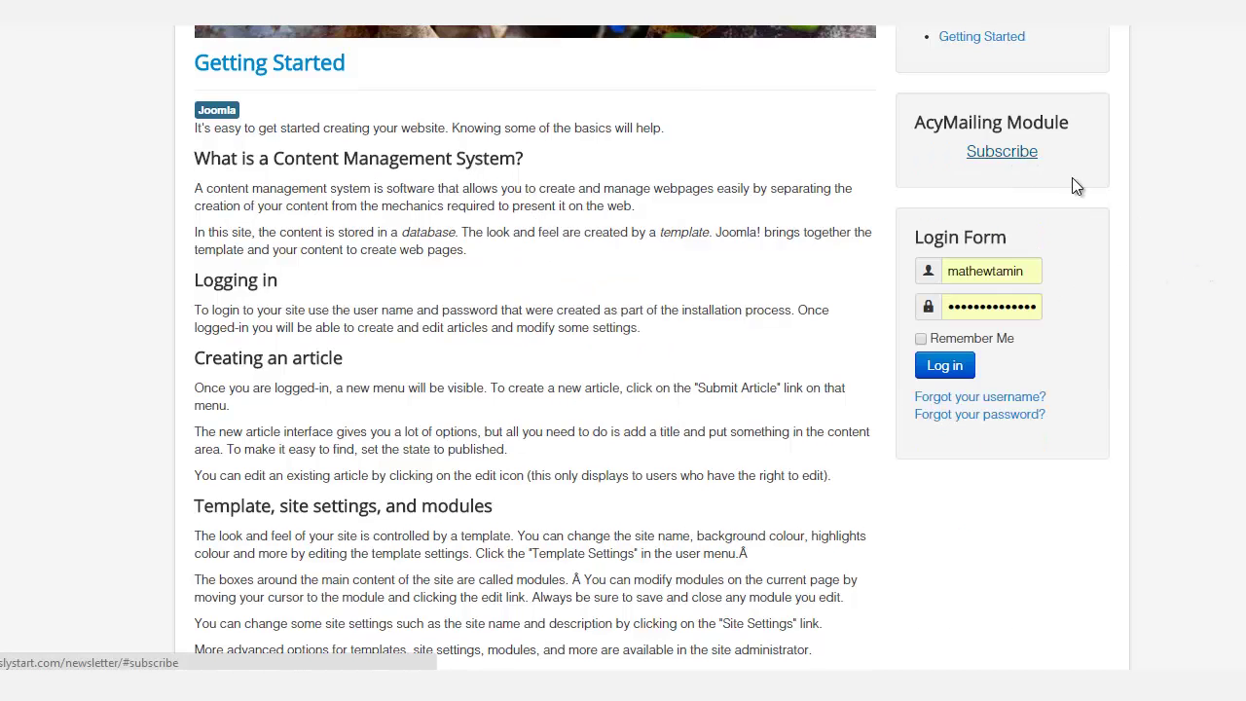
Step: Expand and collapse the sidebar subscription form through its Subscribe link to check the slide effect
{"action": "scroll", "coordinate": [968, 223], "scroll_direction": "up", "scroll_amount": 1}
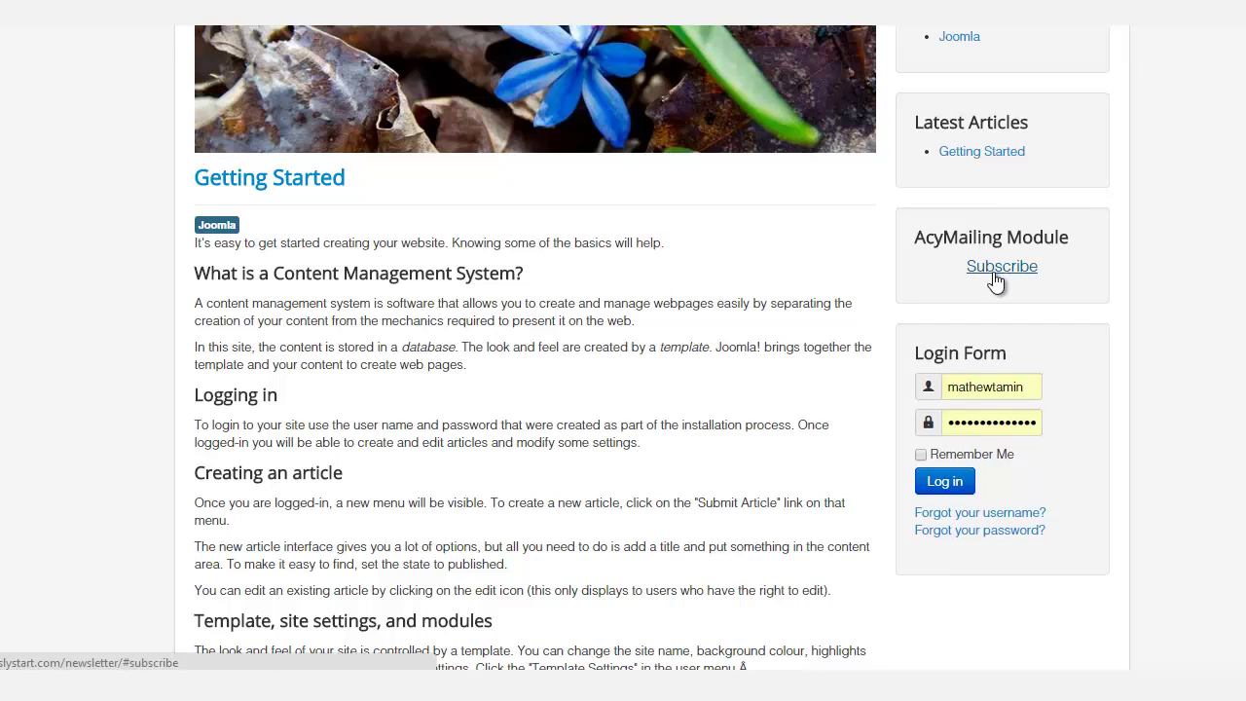
{"action": "left_click", "coordinate": [995, 273]}
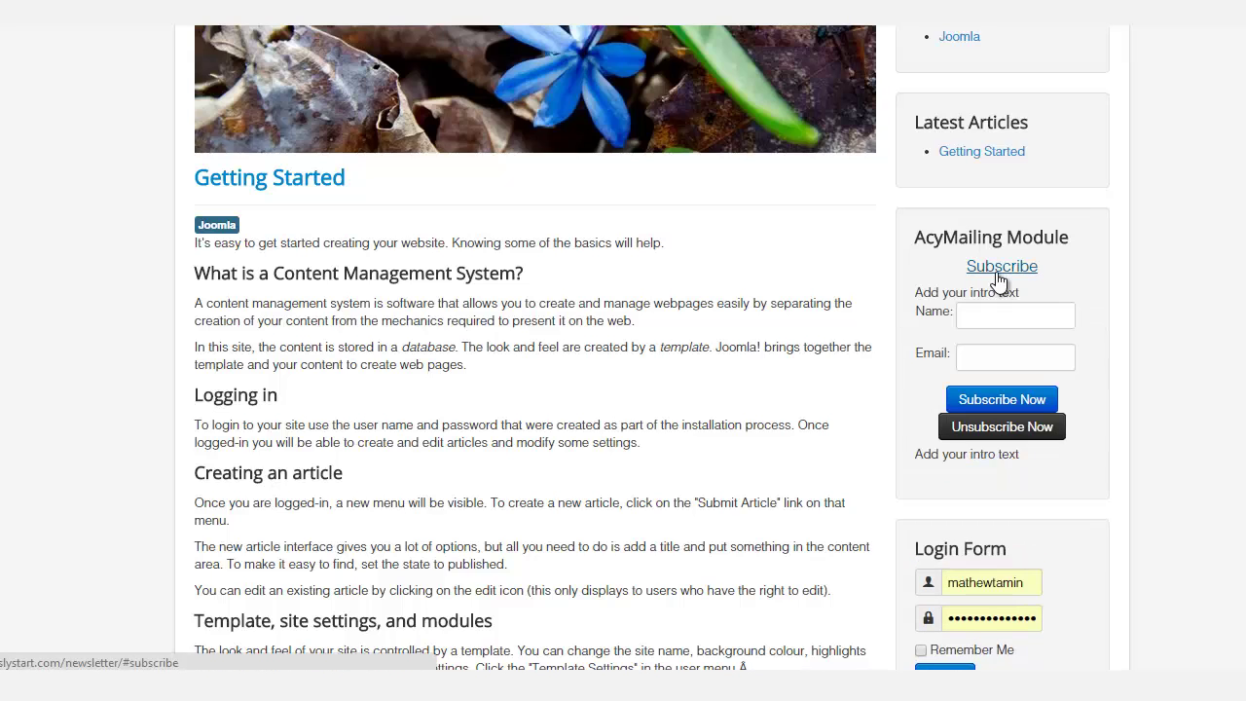
{"action": "left_click", "coordinate": [998, 274]}
{"action": "left_click", "coordinate": [998, 280]}
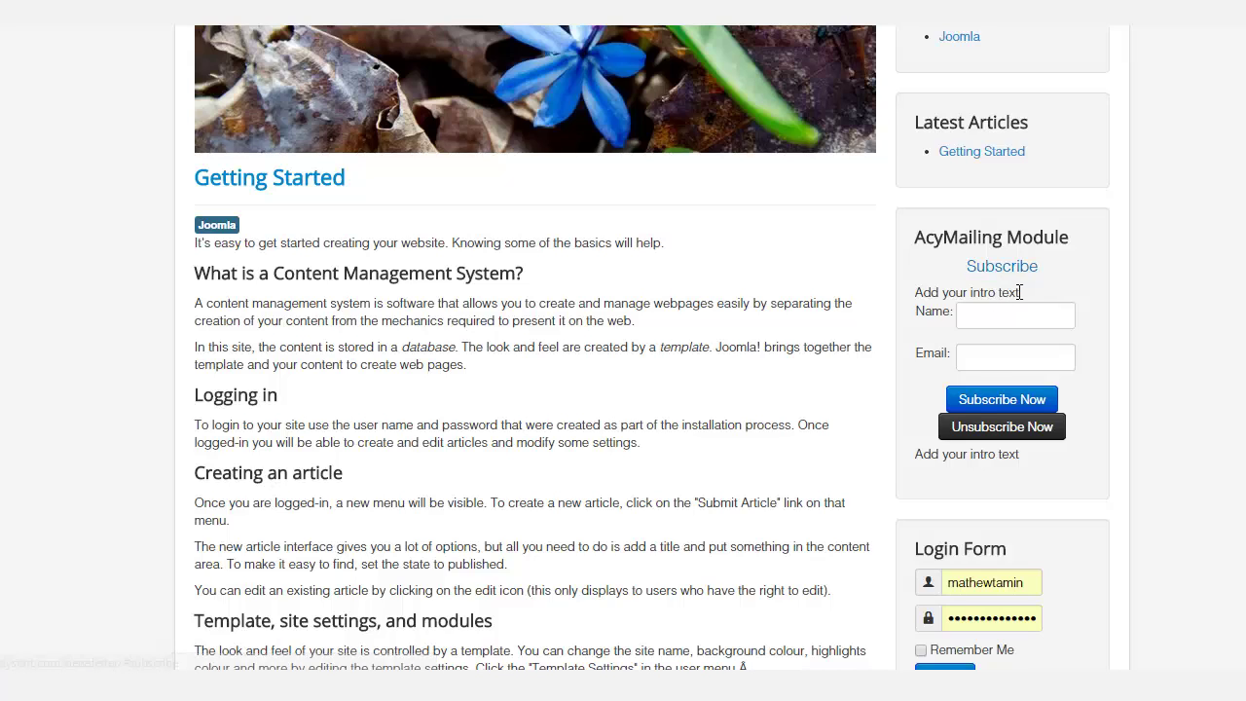
{"action": "left_click", "coordinate": [1007, 270]}
{"action": "left_click", "coordinate": [1007, 272]}
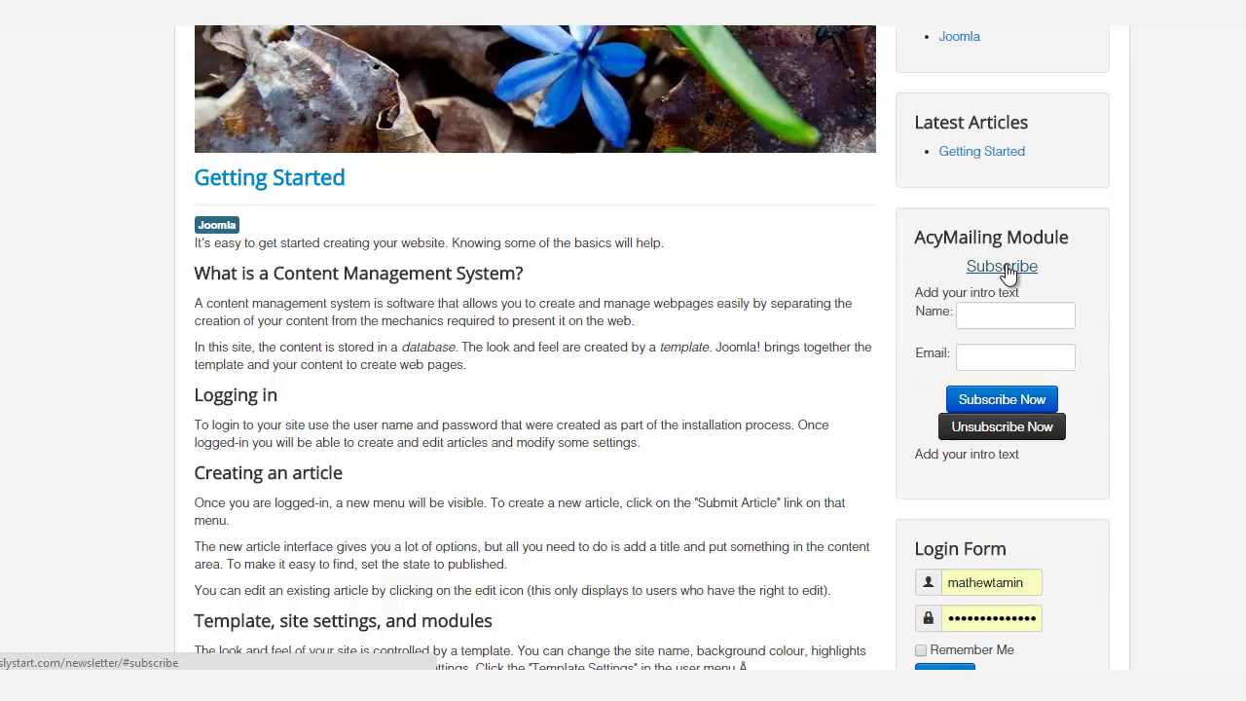
{"action": "left_click", "coordinate": [1007, 271]}
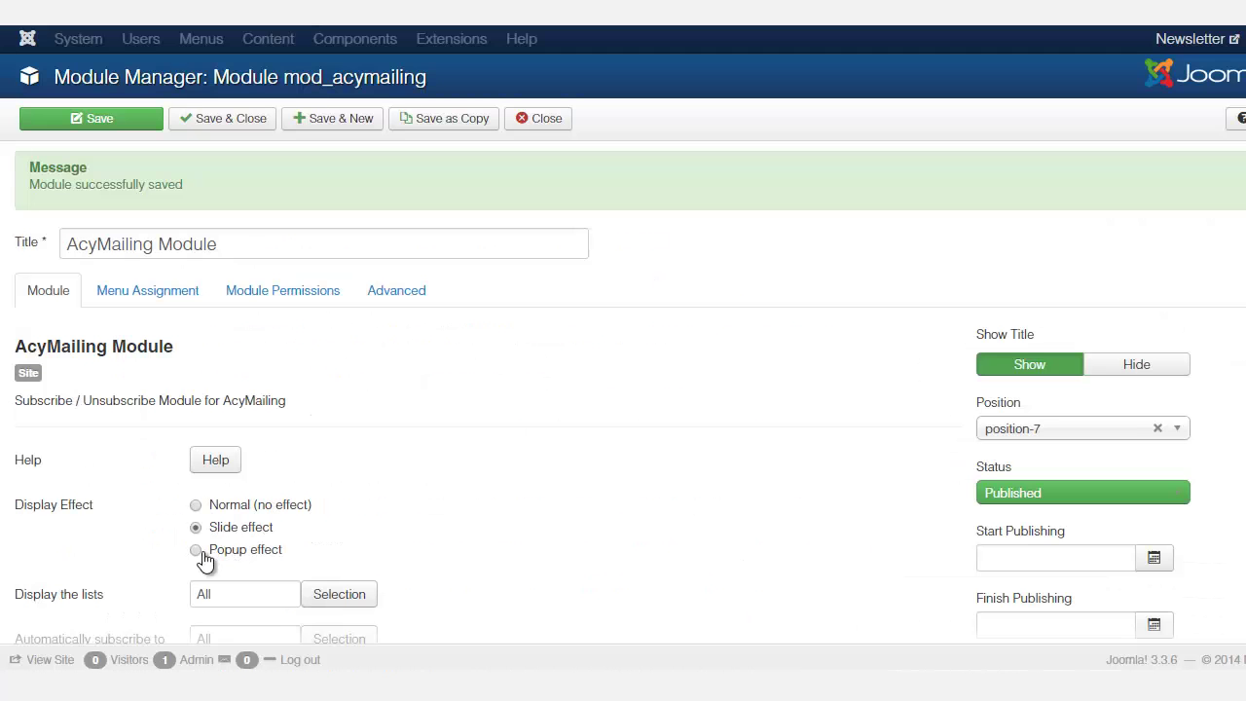
Step: Set the Display Effect to Popup effect, save the module, and check the subscription popup on the public site
{"action": "left_click", "coordinate": [198, 552]}
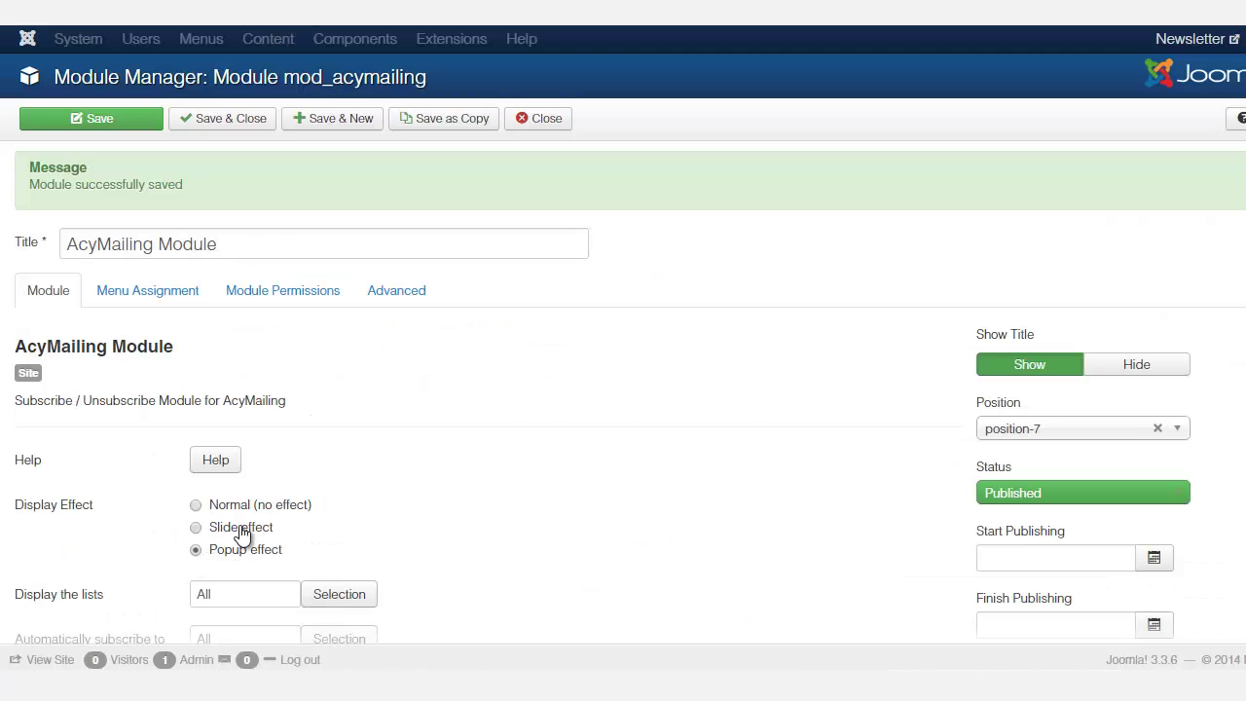
{"action": "left_click", "coordinate": [146, 121]}
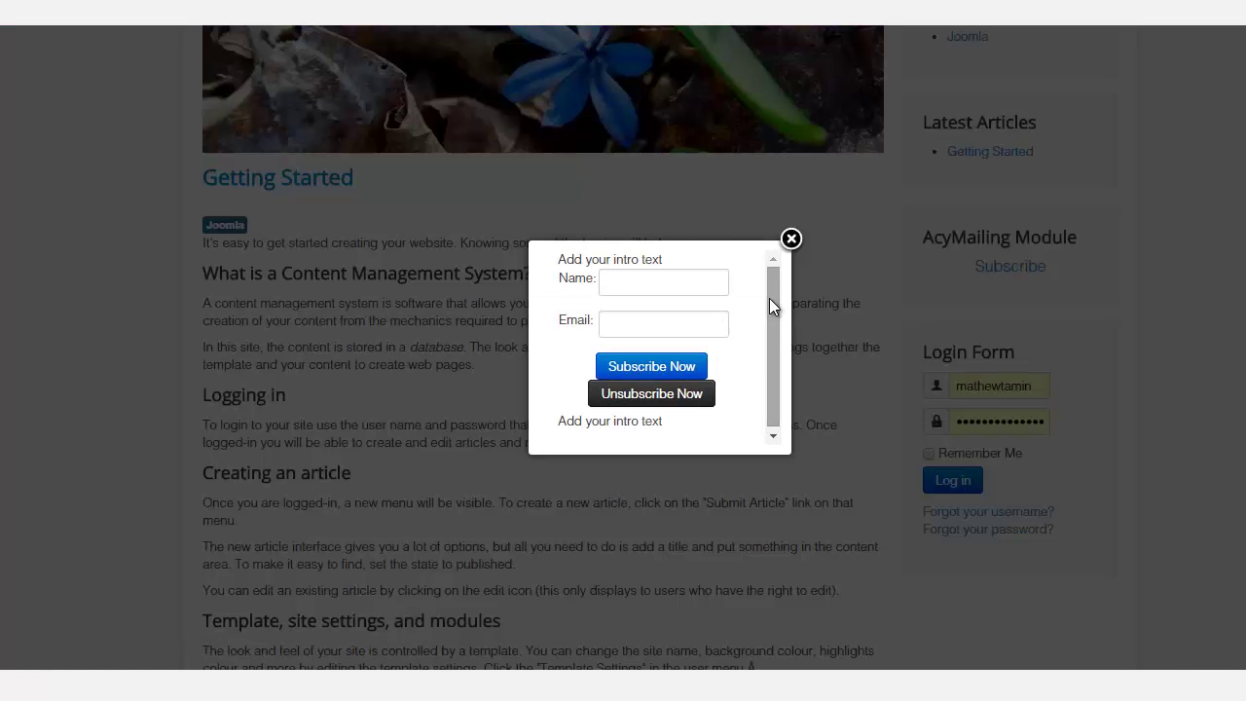
{"action": "left_click", "coordinate": [791, 239]}
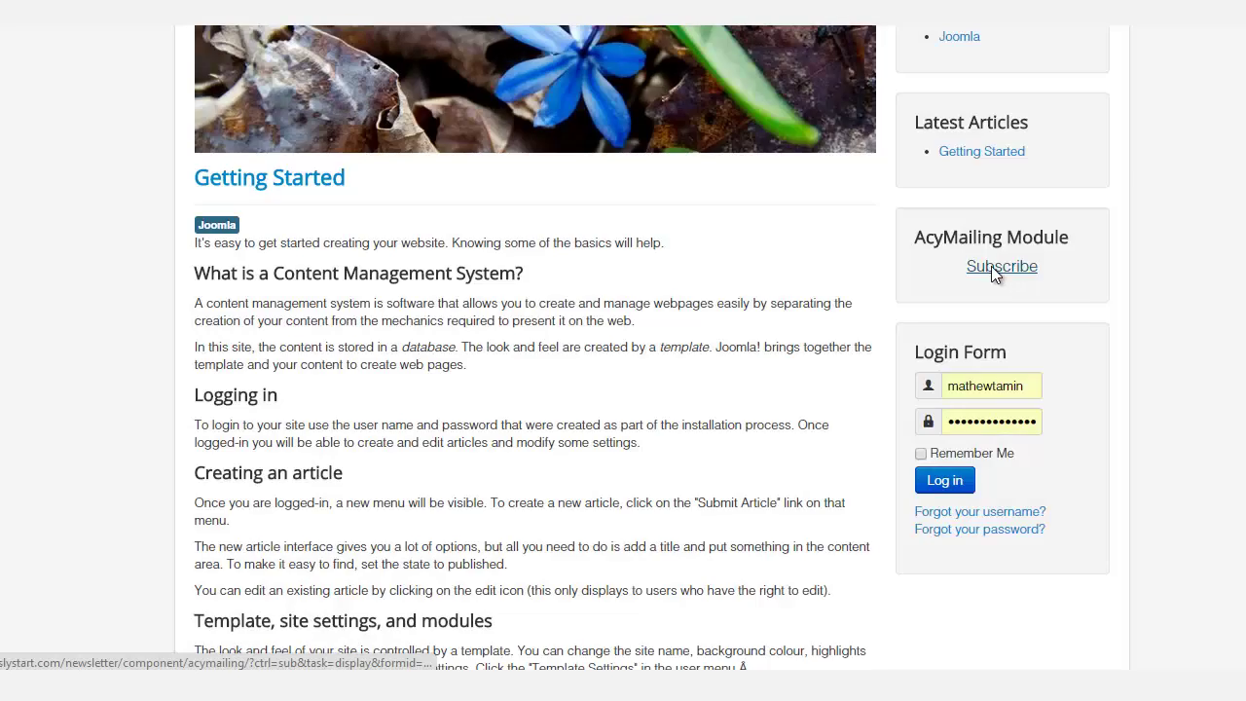
{"action": "left_click", "coordinate": [993, 269]}
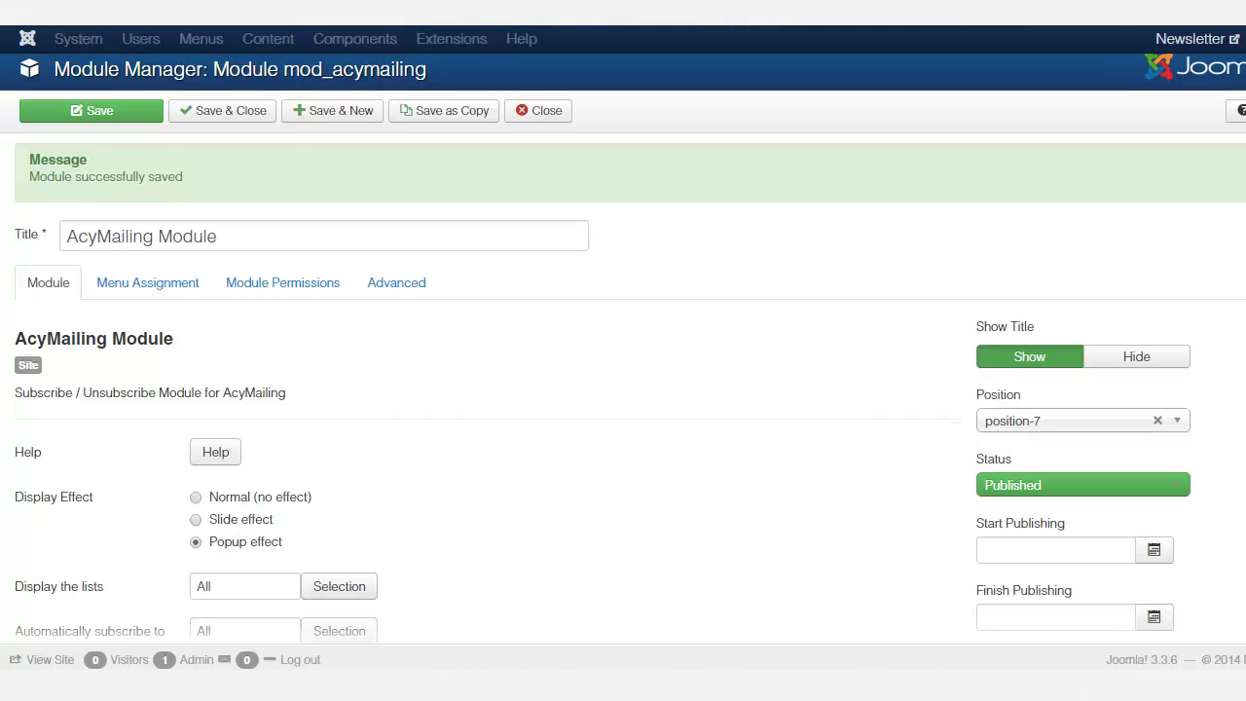
Step: Review the module's remaining settings down to the redirect options and return to the Display Effect options
{"action": "scroll", "coordinate": [624, 390], "scroll_direction": "down", "scroll_amount": 4}
{"action": "scroll", "coordinate": [623, 390], "scroll_direction": "down", "scroll_amount": 8}
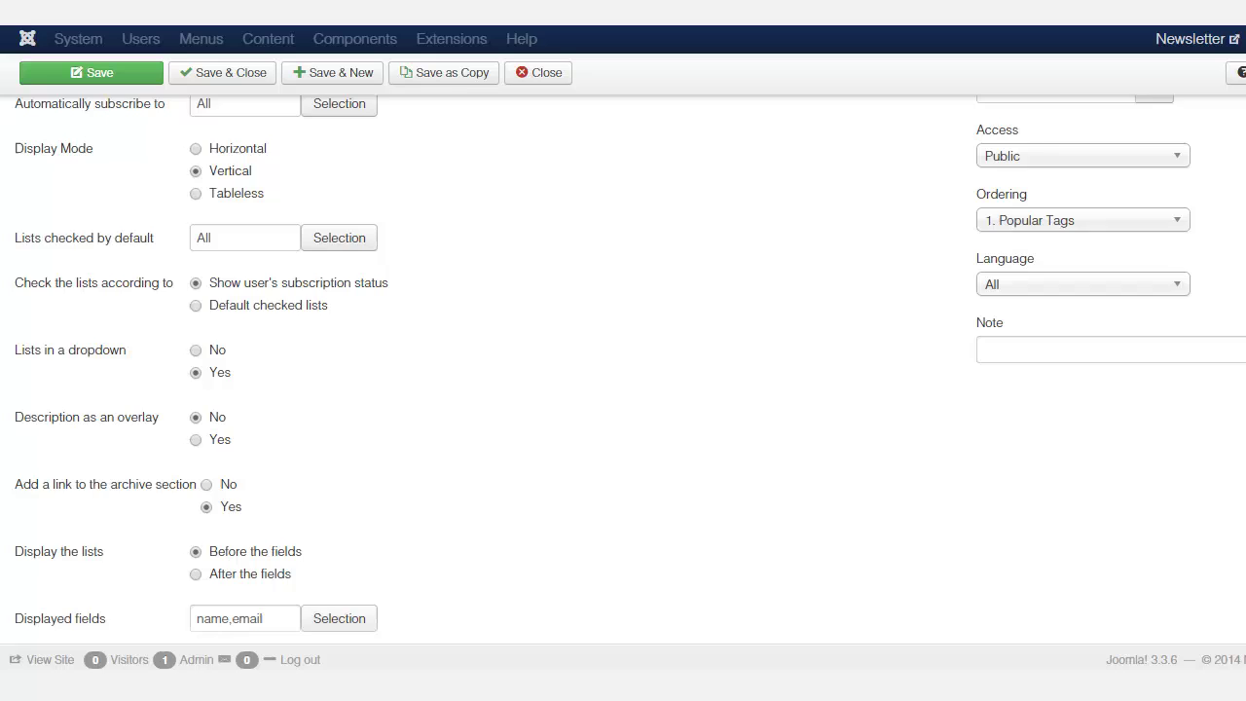
{"action": "scroll", "coordinate": [623, 389], "scroll_direction": "down", "scroll_amount": 1}
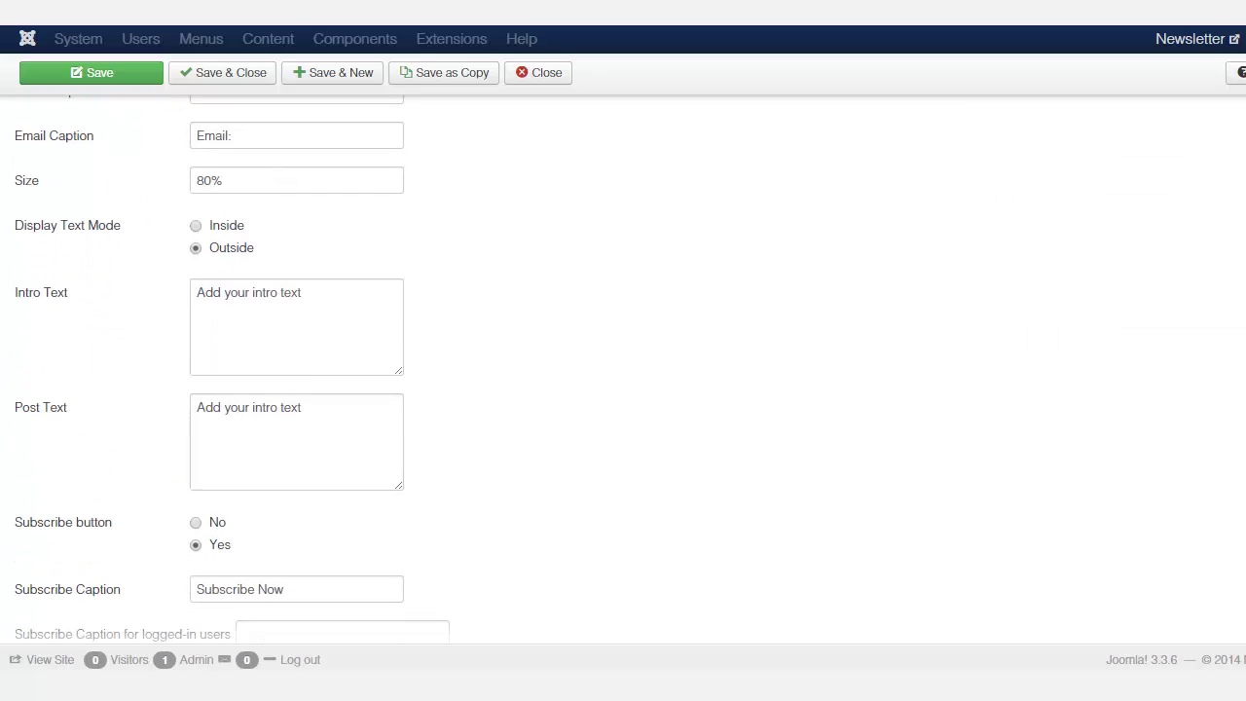
{"action": "scroll", "coordinate": [623, 389], "scroll_direction": "down", "scroll_amount": 4}
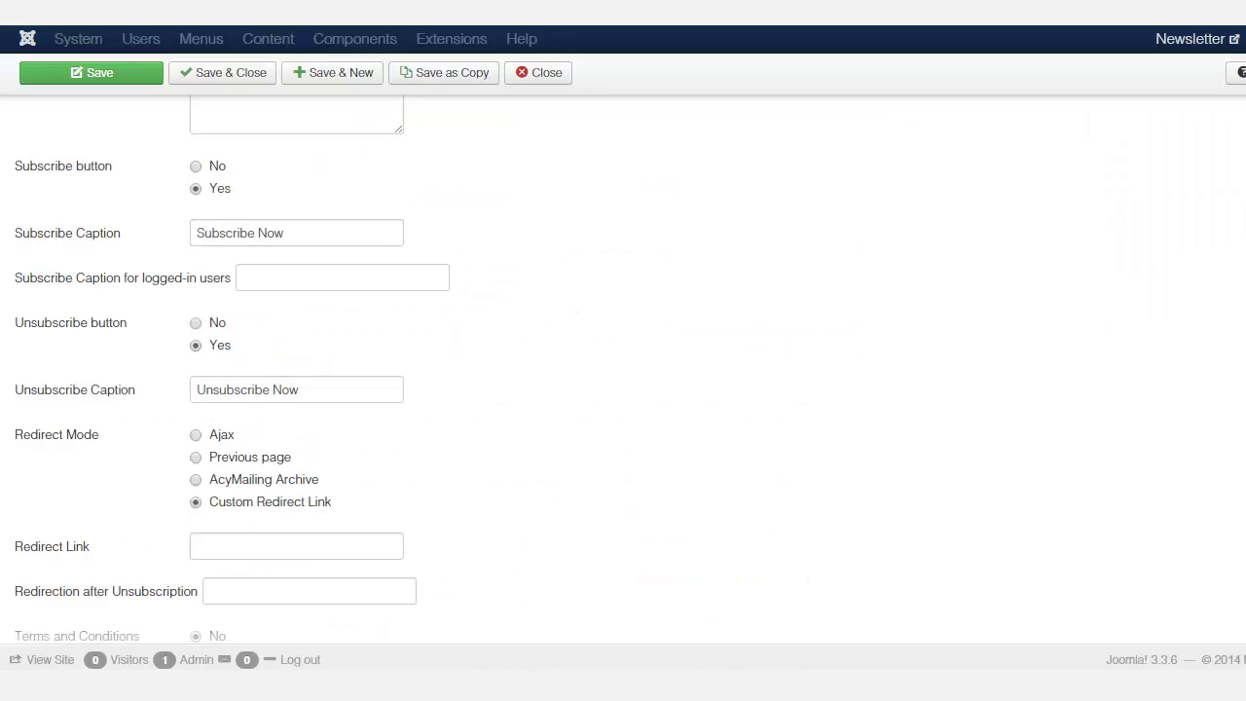
{"action": "scroll", "coordinate": [570, 300], "scroll_direction": "up", "scroll_amount": 10}
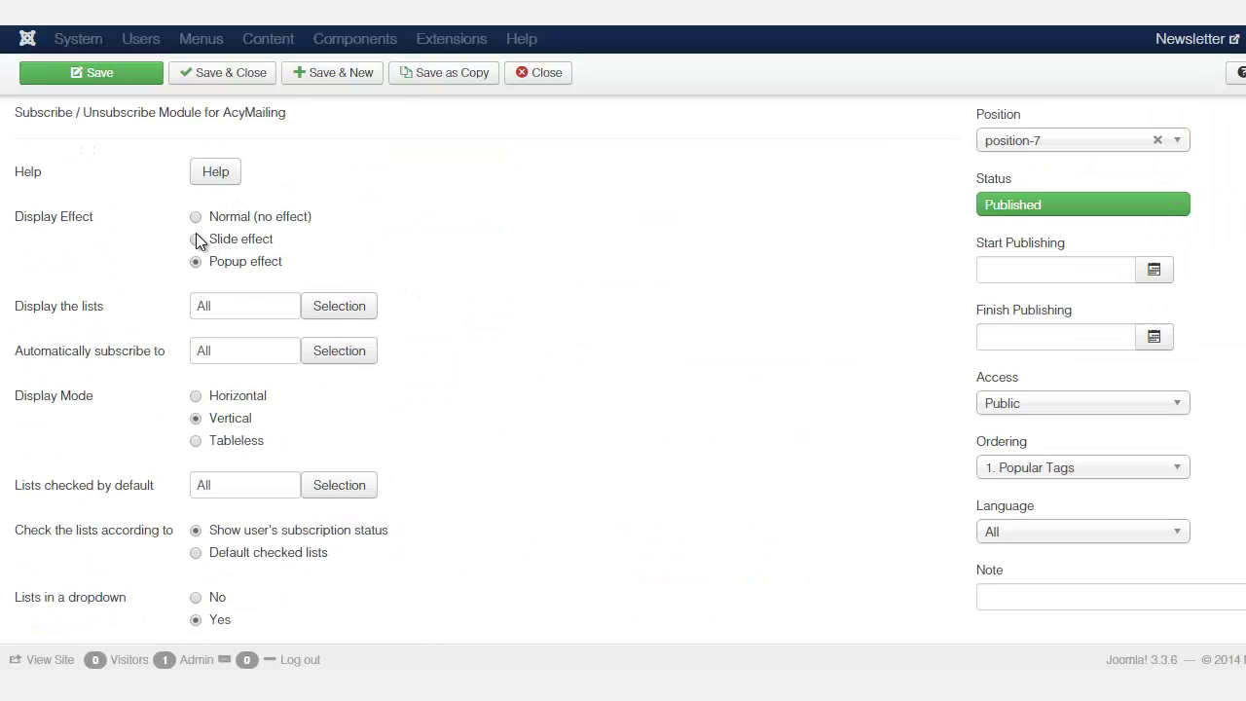